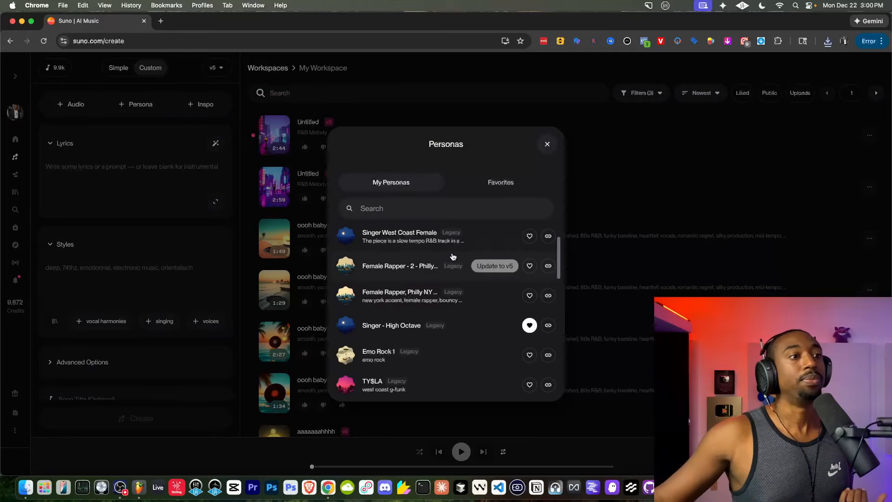
Preview the vocals of the Female Rapper, Philly NY, Singer - High Octave and Emo Rock 1 personas.
click(349, 313)
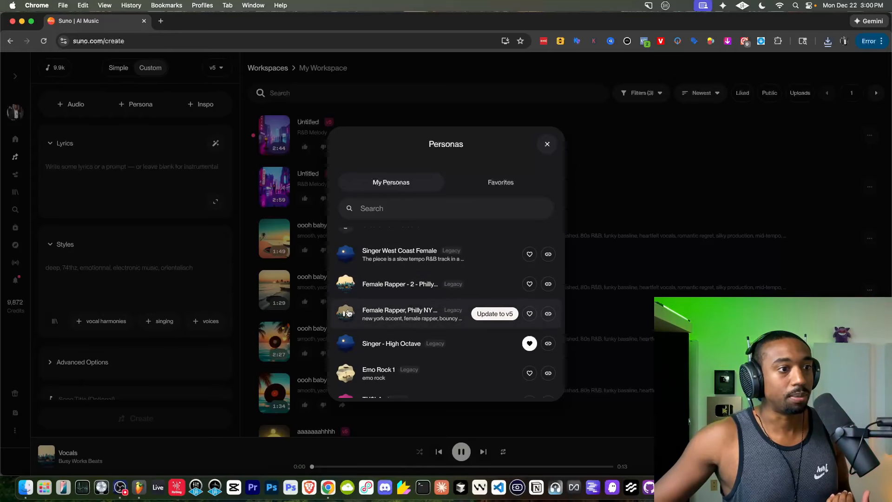
click(346, 343)
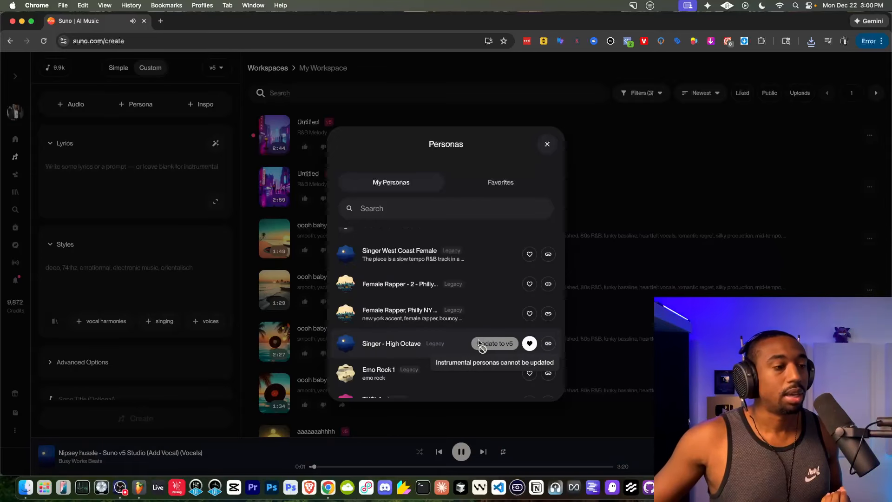
click(346, 345)
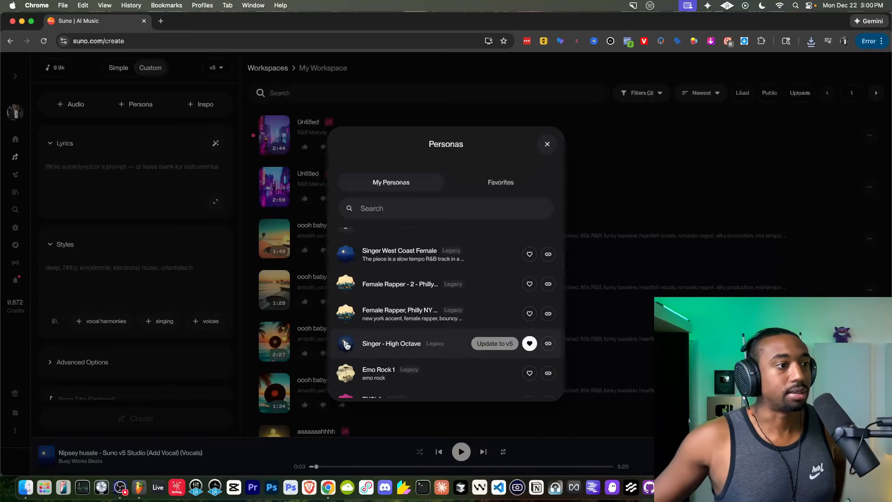
scroll(415, 339, down, 2)
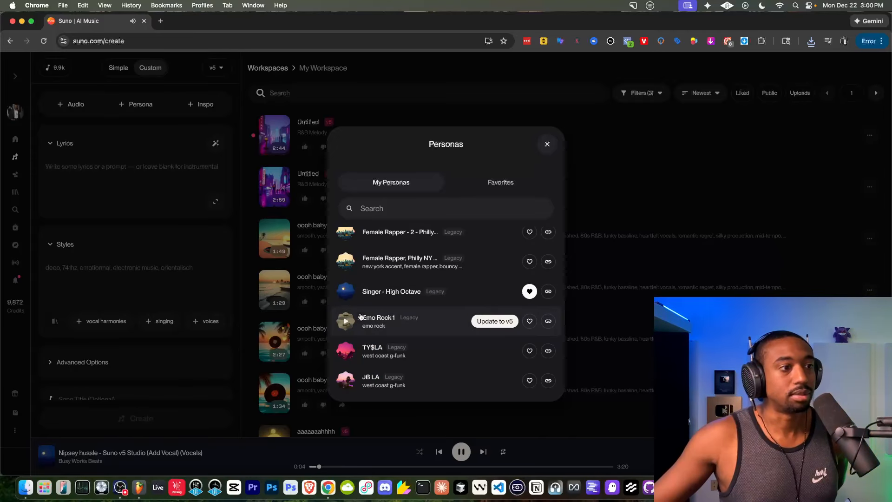
click(347, 293)
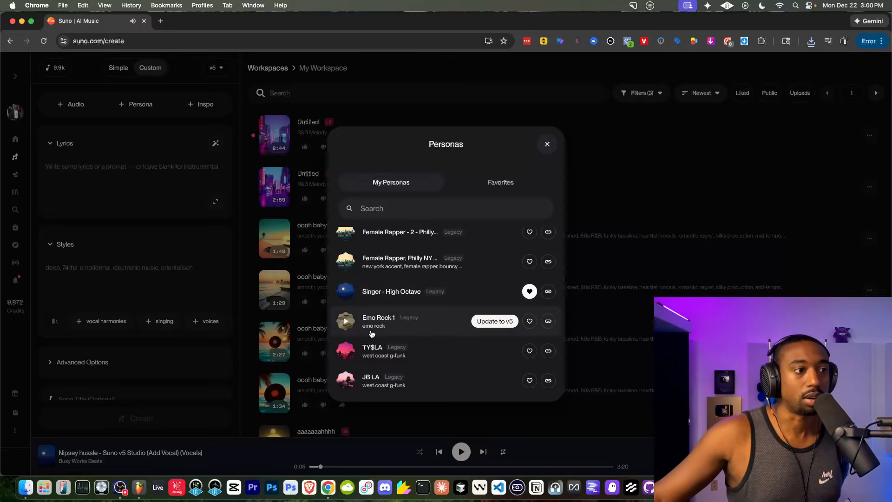
click(351, 323)
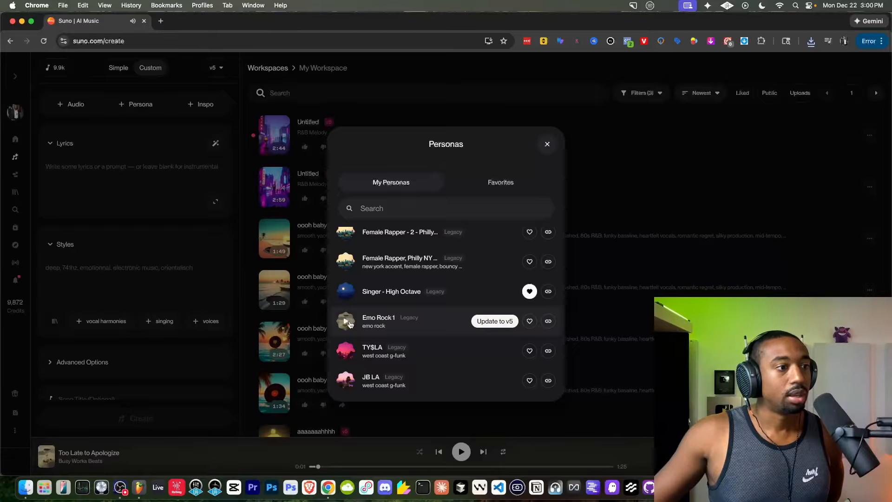
Preview the Singer West Coast Female persona and start updating it to v5.
scroll(350, 323, up, 3)
click(347, 272)
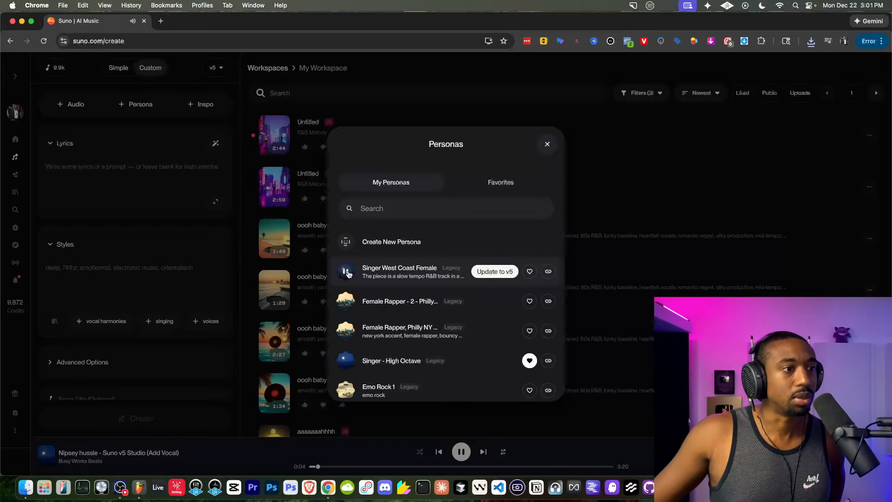
click(348, 273)
click(485, 274)
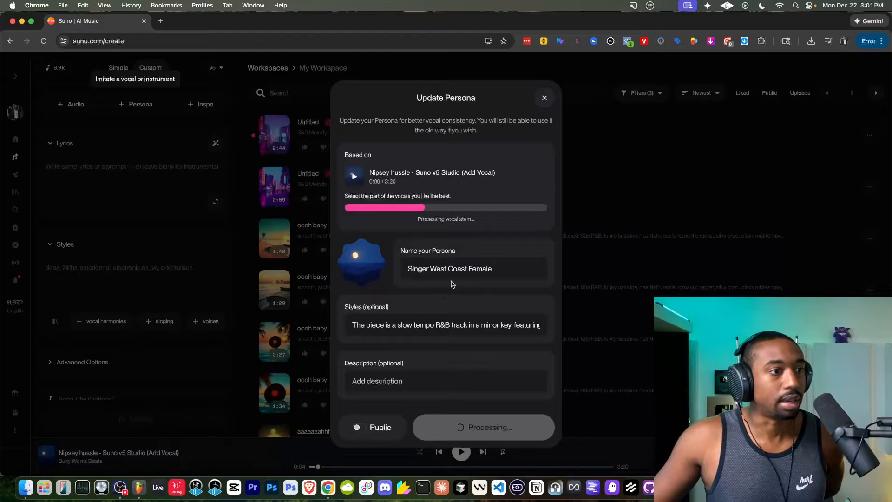
Rename the persona to "Singer West Coast Female 2" and clear its style description.
click(500, 266)
text(2)
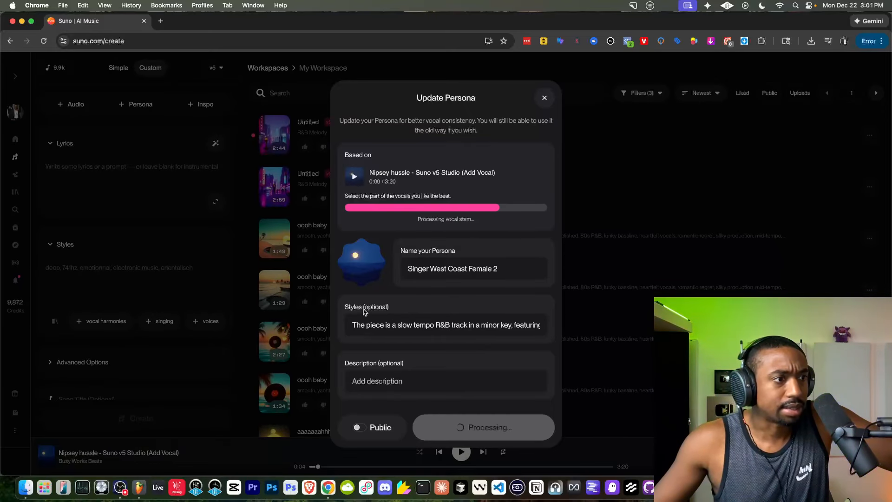
triple_click(381, 323)
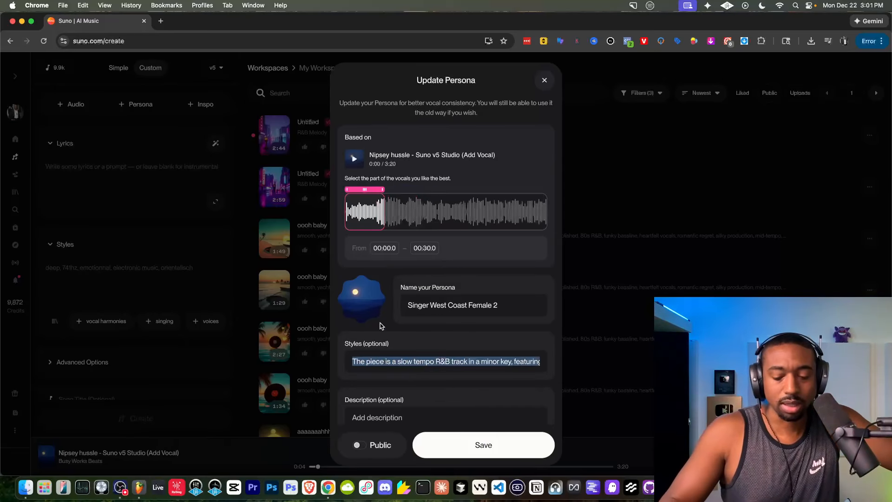
key(BackSpace)
Audition the source vocals, select the 00:35.6 to 01:05.6 section for the persona, and save the update.
click(355, 160)
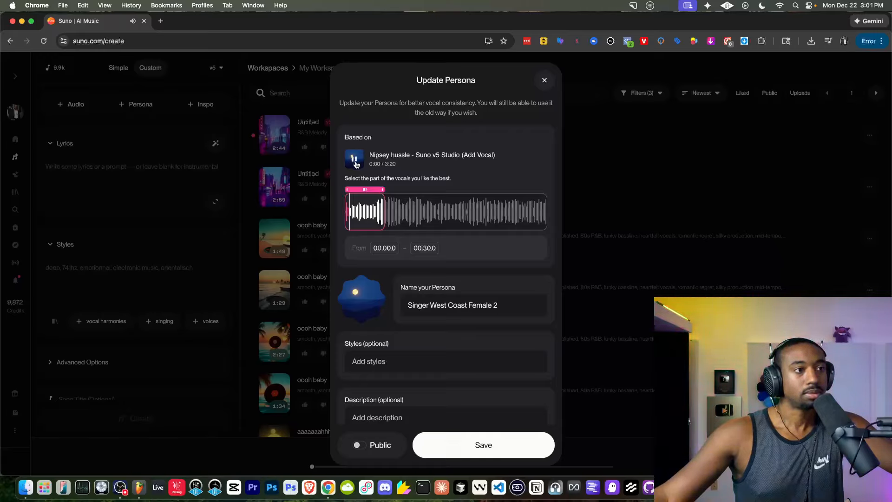
click(353, 158)
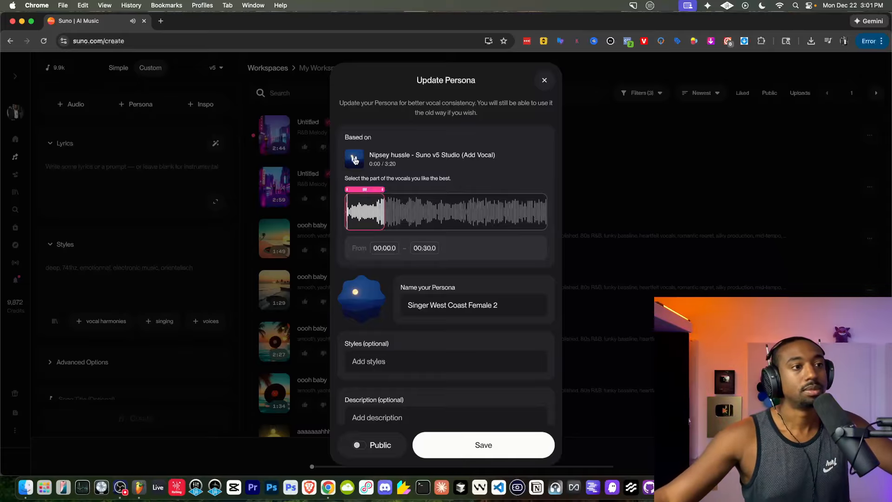
drag(384, 193, 424, 193)
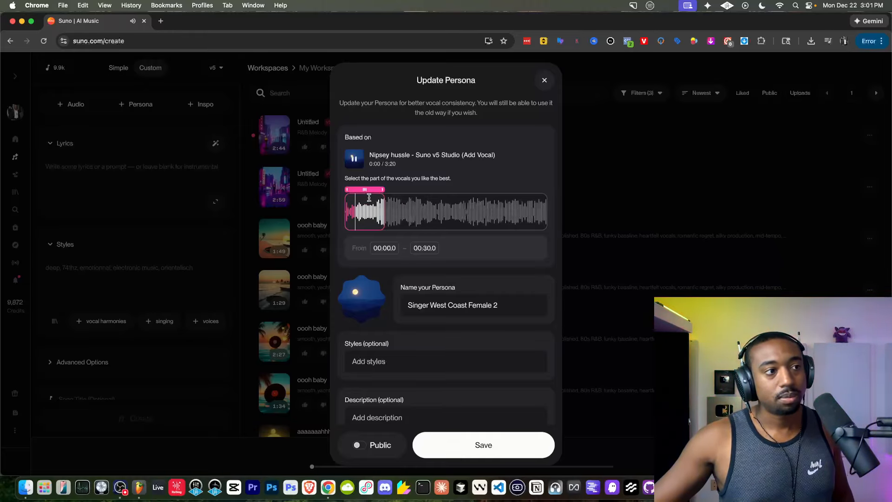
click(358, 164)
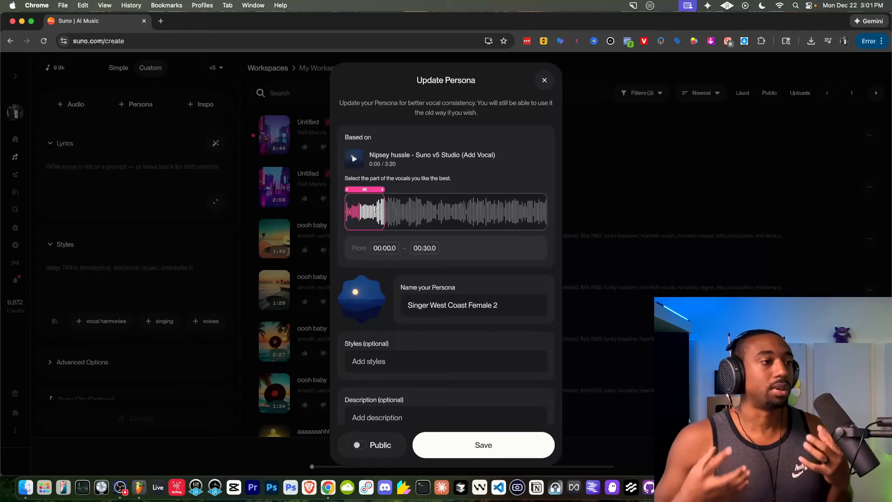
drag(364, 202, 411, 203)
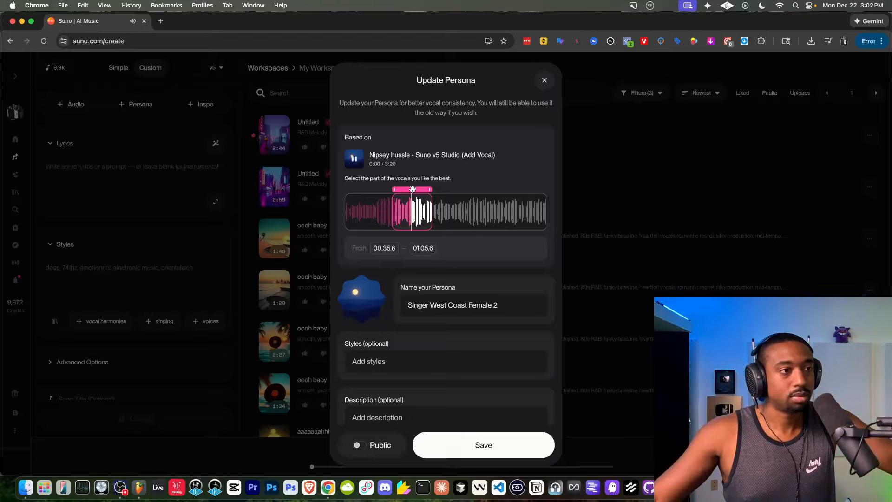
click(363, 165)
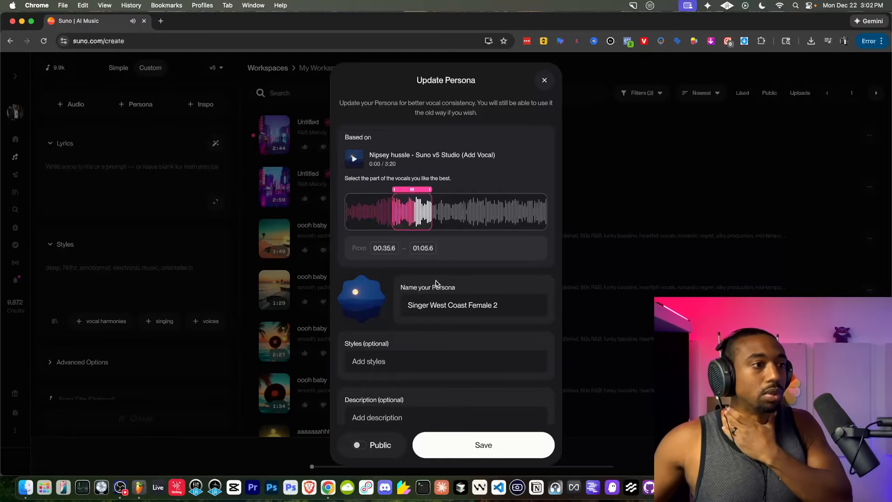
scroll(433, 282, down, 1)
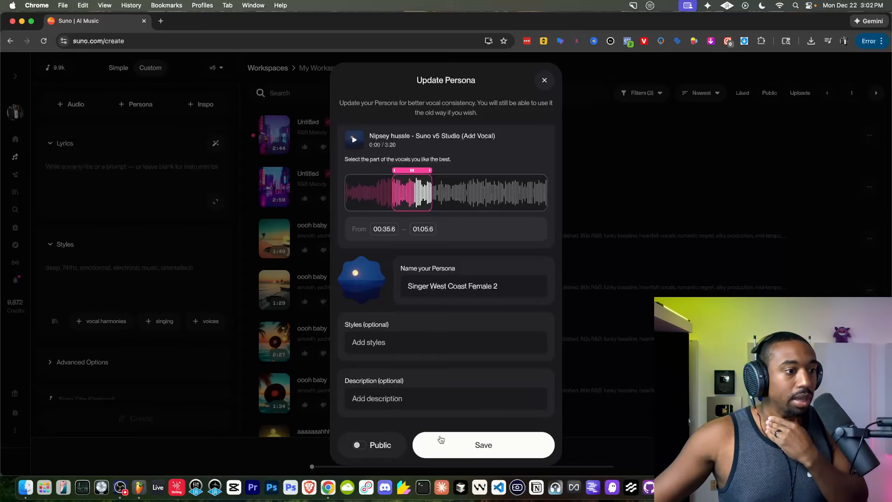
click(465, 442)
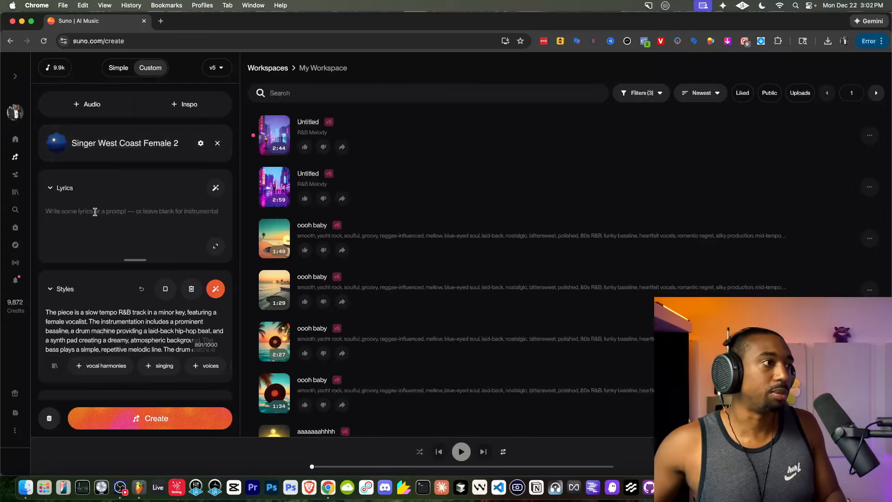
Clear the song's styles and generate it from the "In the hidden hills" lyrics with the Singer West Coast Female 2 persona.
triple_click(94, 321)
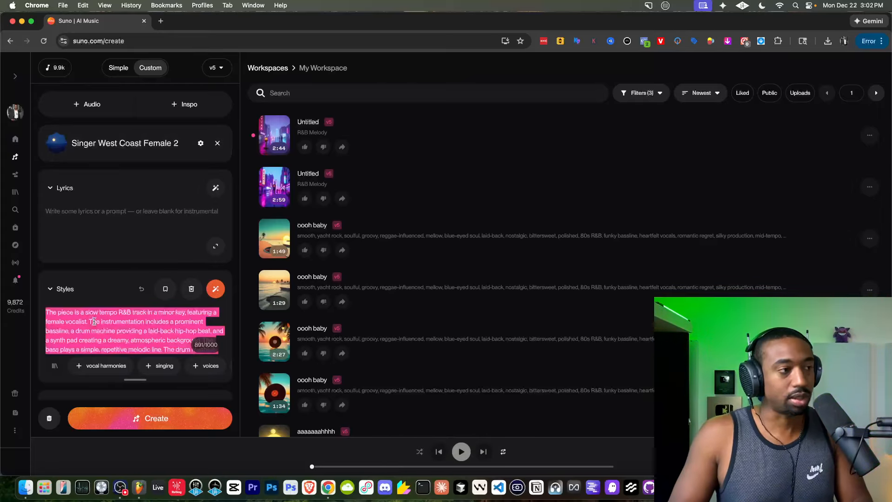
key(BackSpace)
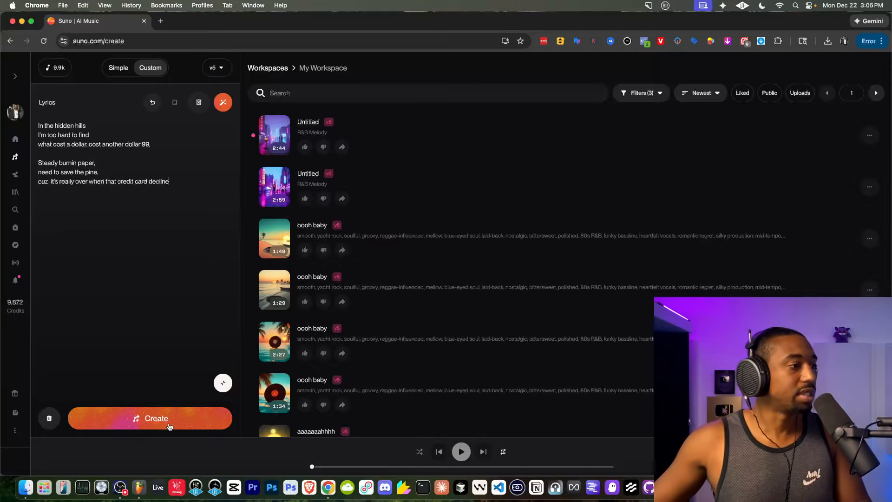
click(169, 426)
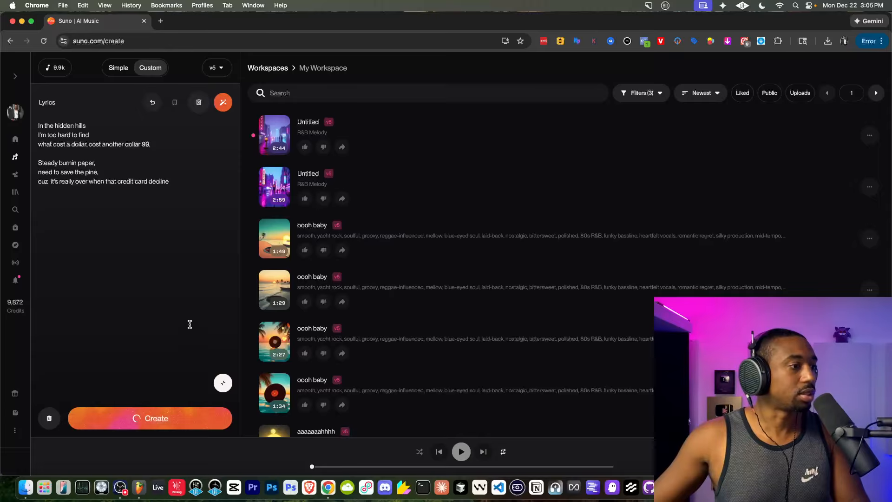
click(223, 383)
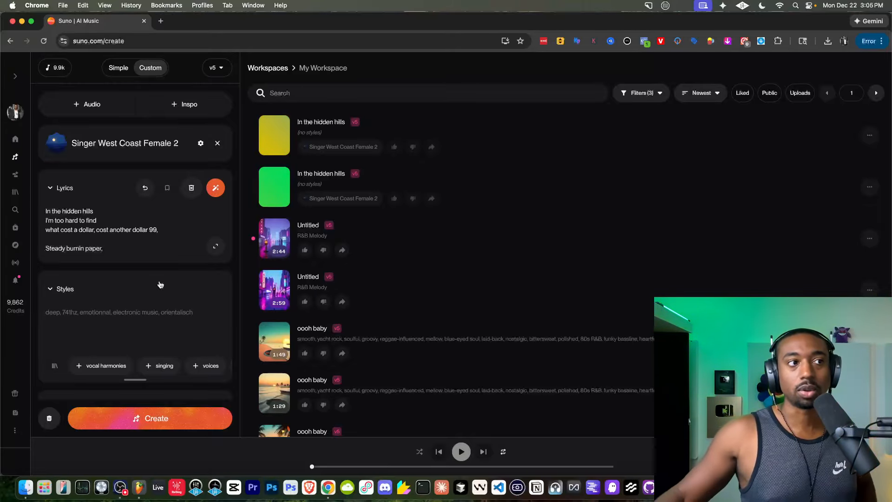
Play the source song on the Singer West Coast Female 2 persona page, then return to song creation and dismiss the update announcement.
click(96, 144)
click(321, 160)
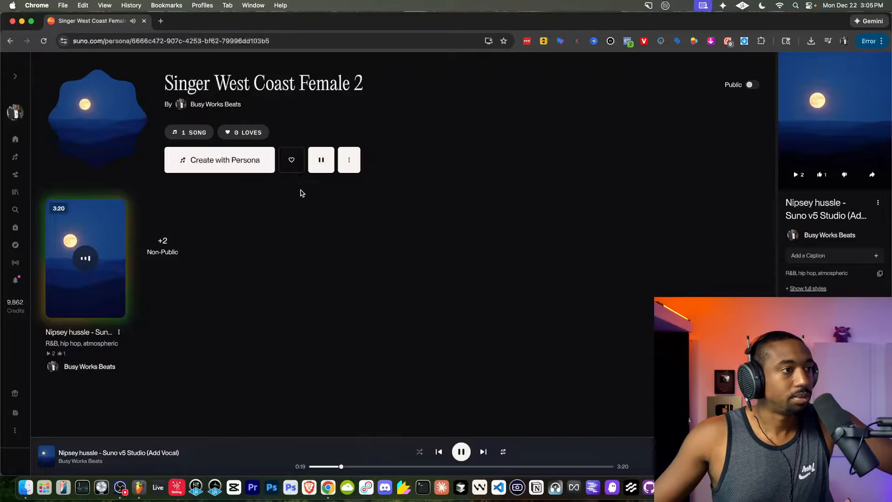
click(15, 156)
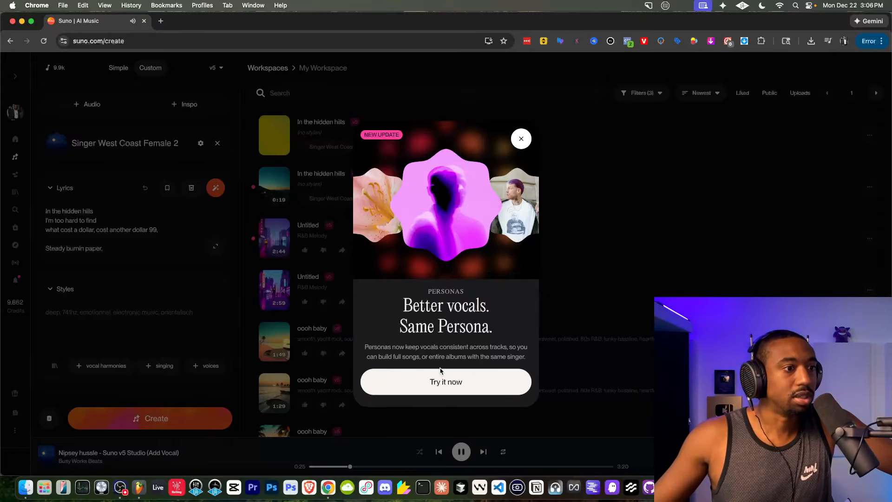
click(521, 139)
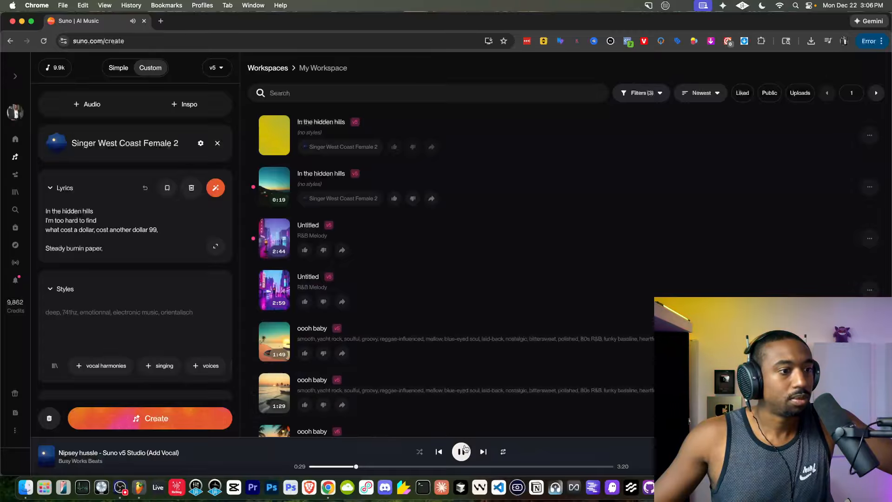
Listen to the second listed "In the hidden hills" version and compare its vocals with the persona.
click(274, 188)
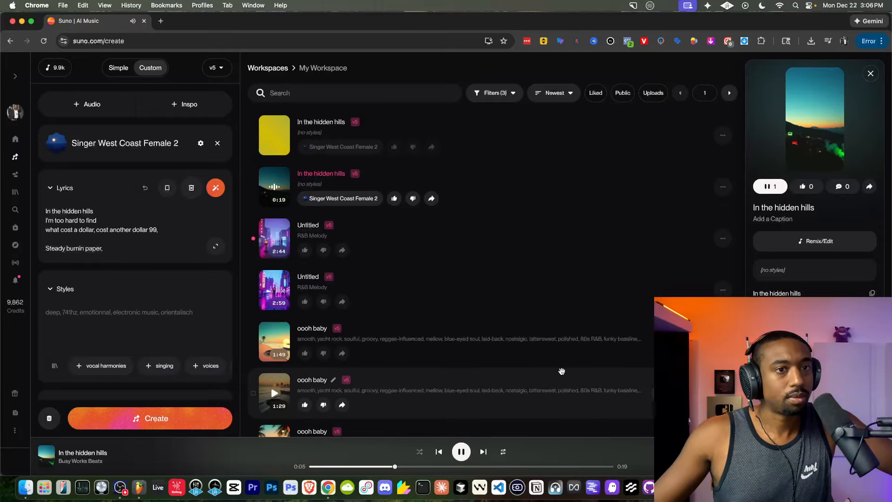
click(457, 453)
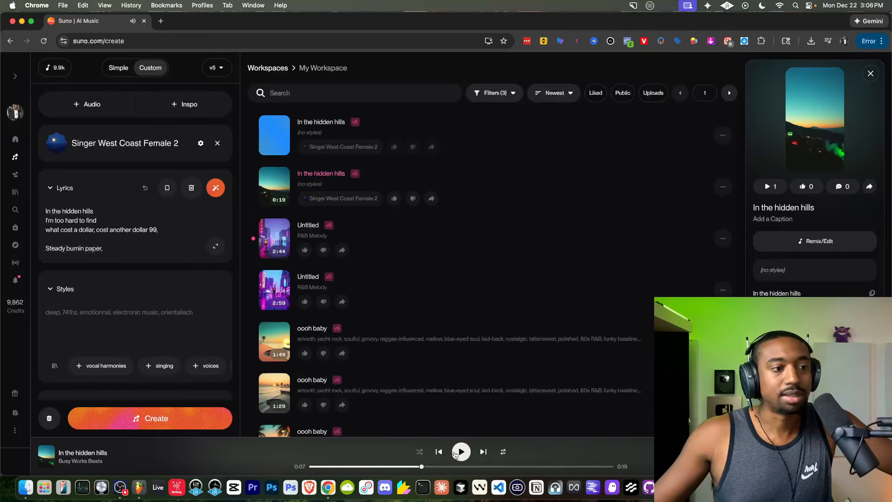
click(460, 452)
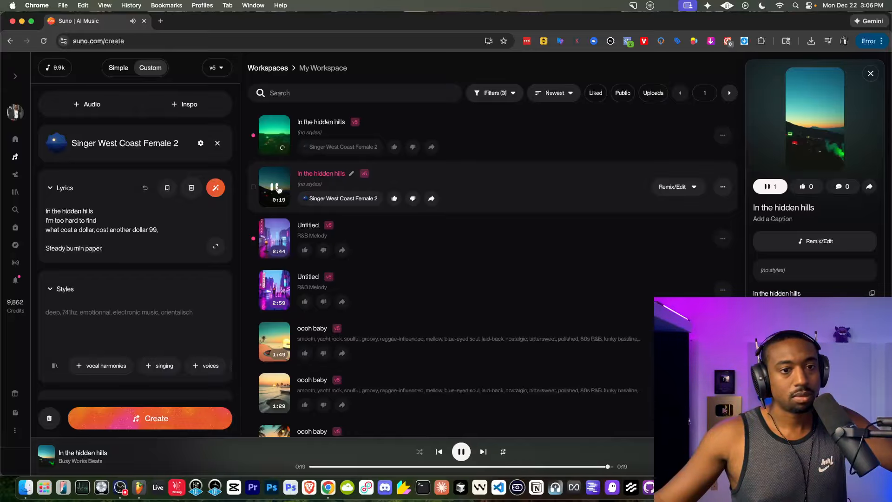
click(282, 191)
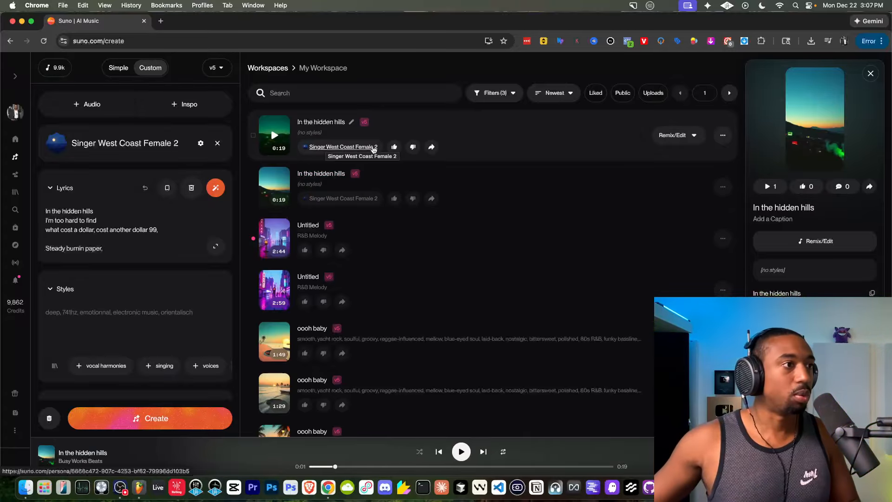
Listen to the first listed "In the hidden hills" version and mark it as liked.
scroll(373, 147, up, 5)
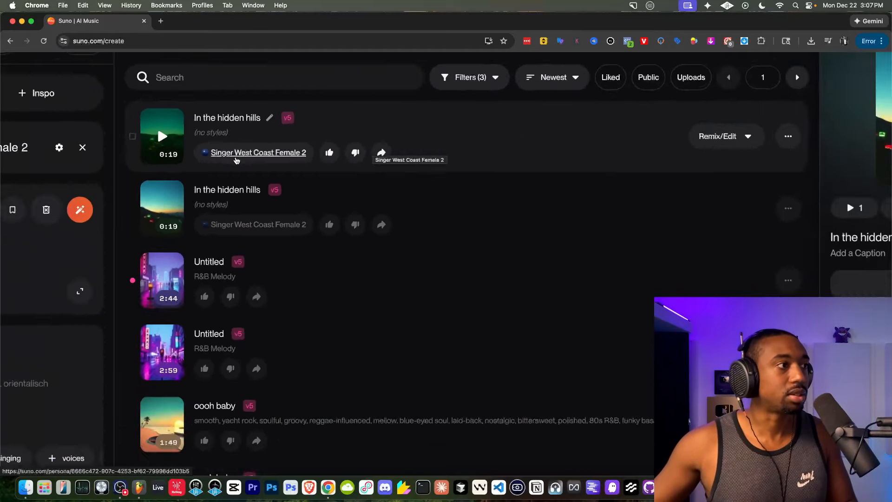
scroll(241, 153, down, 5)
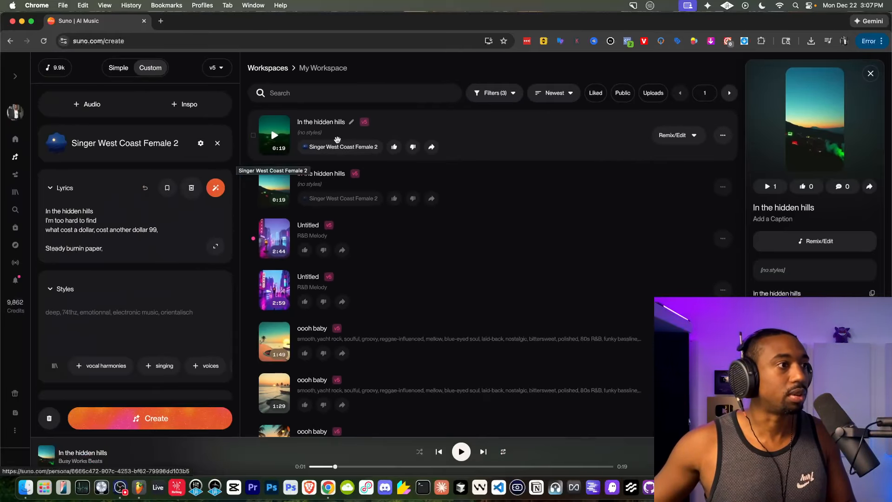
scroll(316, 147, up, 5)
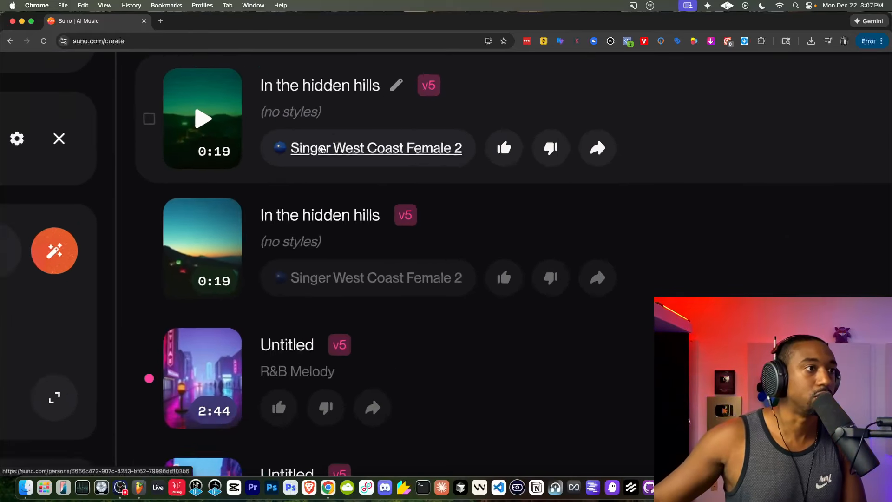
scroll(322, 149, down, 5)
click(276, 135)
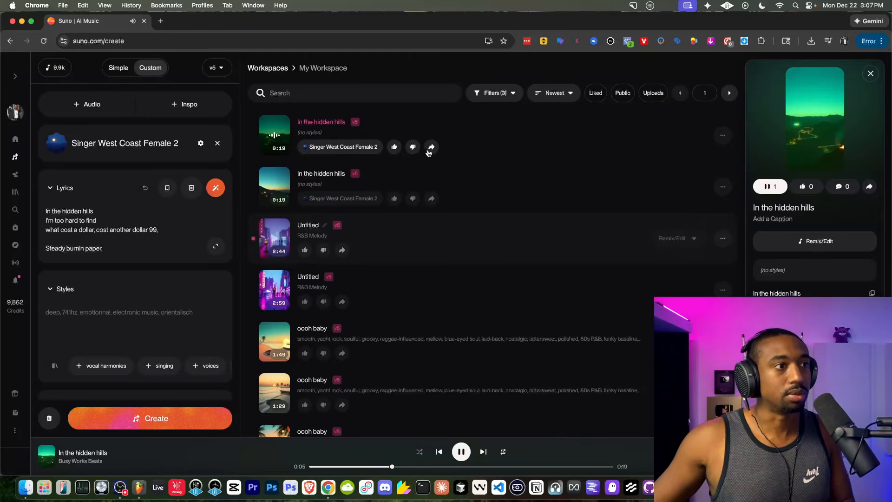
click(394, 147)
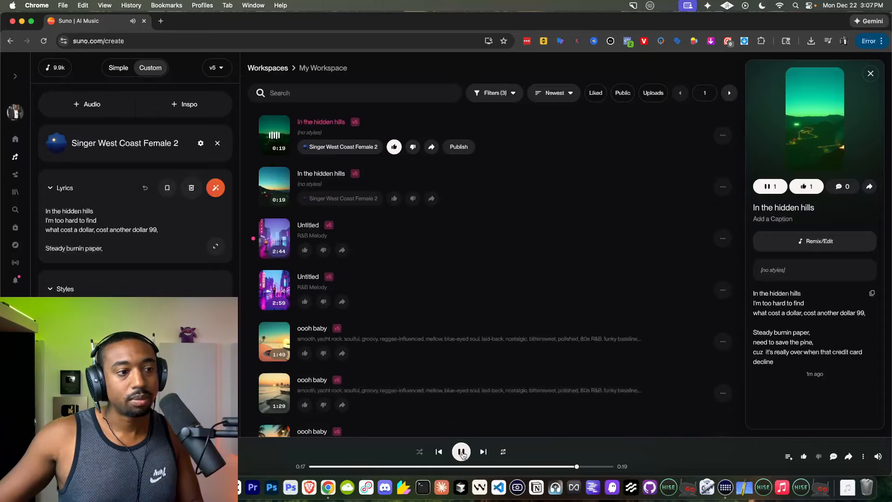
click(462, 452)
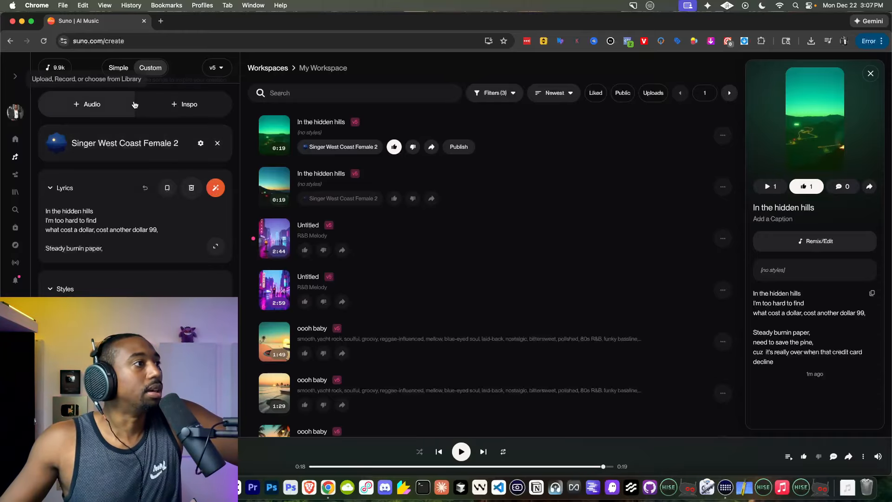
Open Studio, dismiss the voice persona tip, and load track 2's Vocals clip as the source for a cover.
click(16, 174)
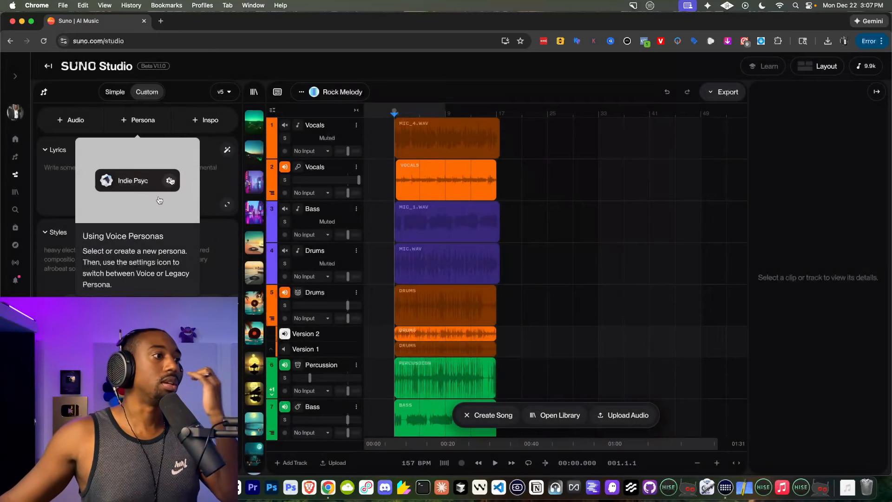
click(205, 253)
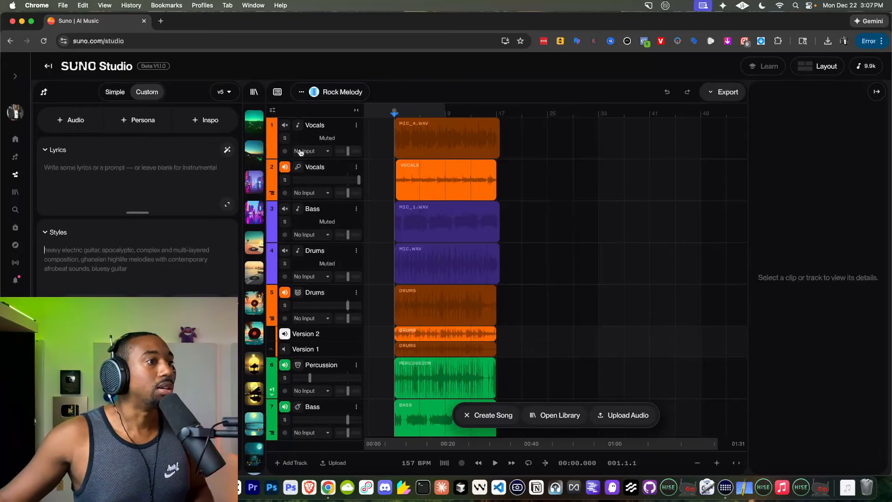
click(431, 167)
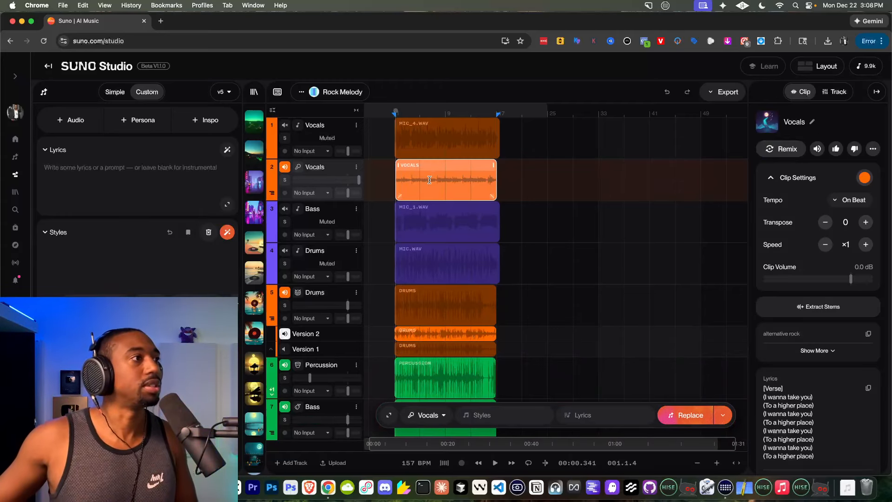
click(874, 149)
mouse_move(828, 176)
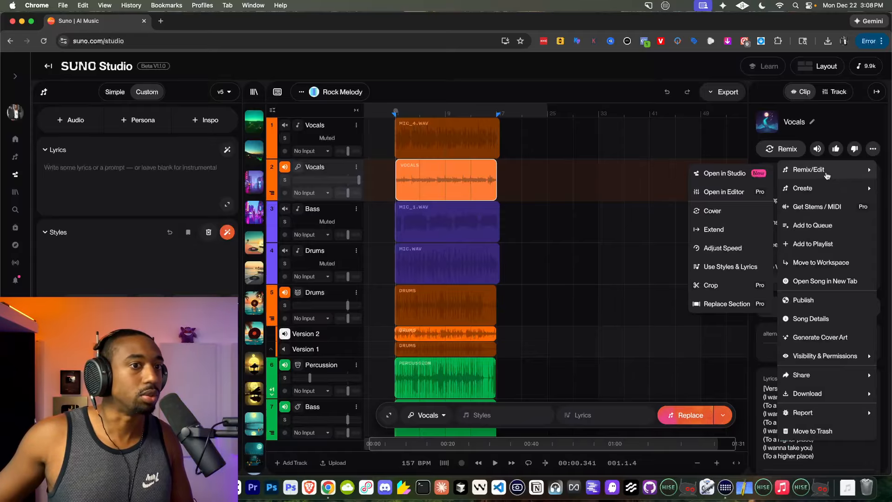
click(748, 211)
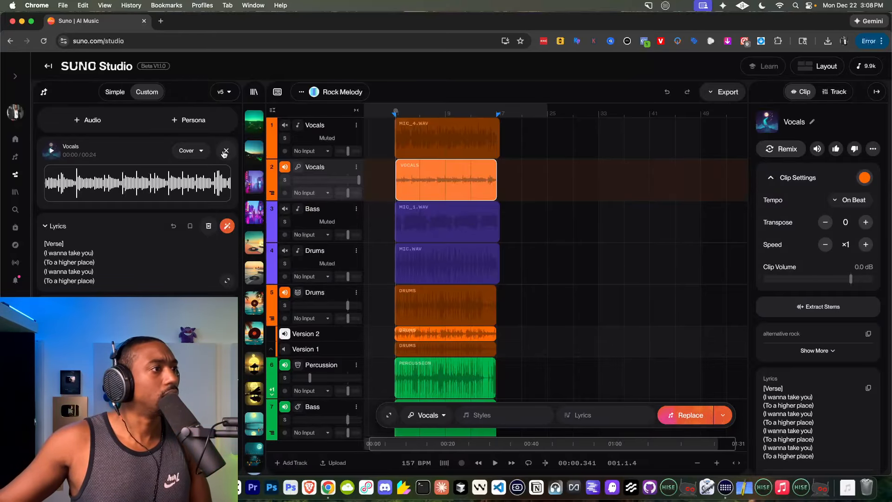
Preview the Vocals cover source and generate the cover with the Singer West Coast Female 2 persona.
click(51, 153)
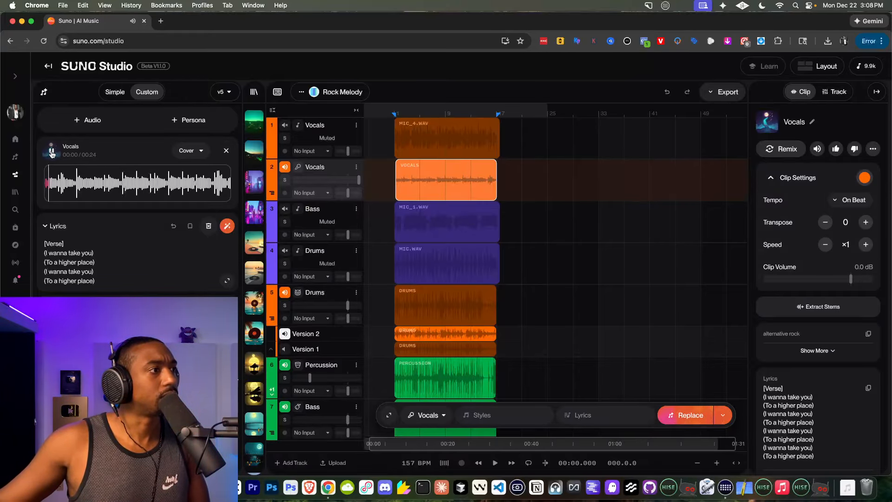
click(197, 121)
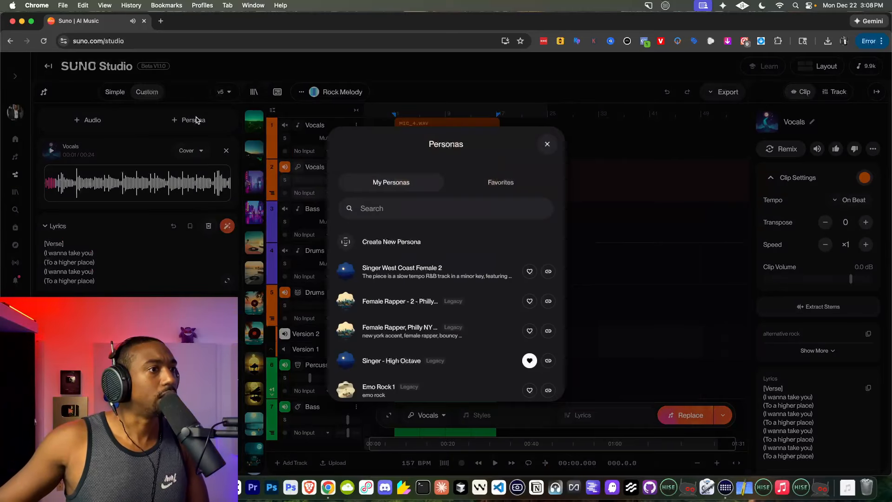
click(375, 273)
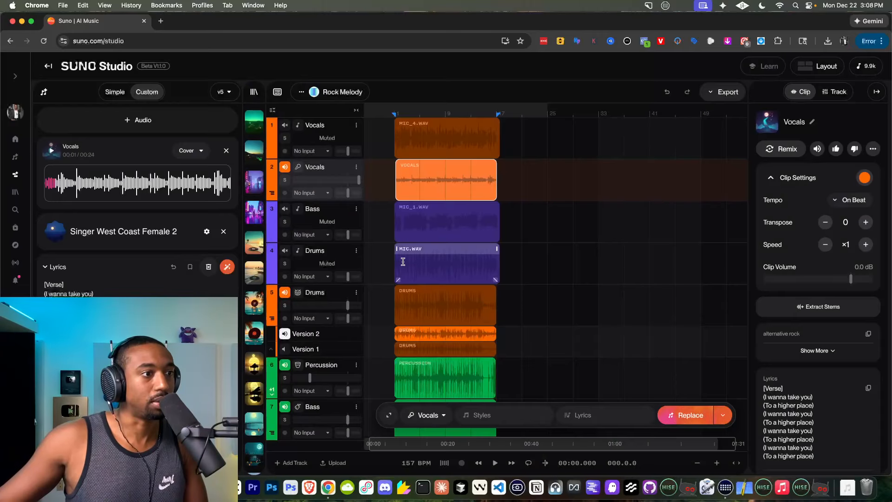
click(51, 154)
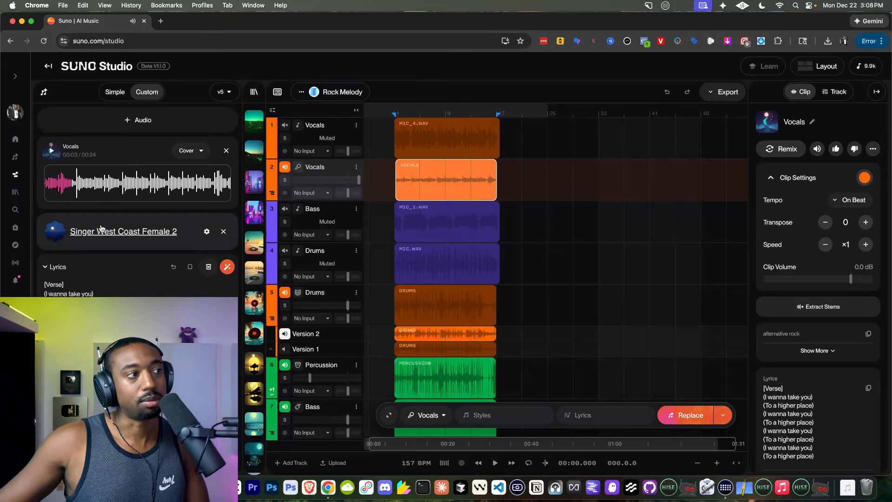
double_click(55, 236)
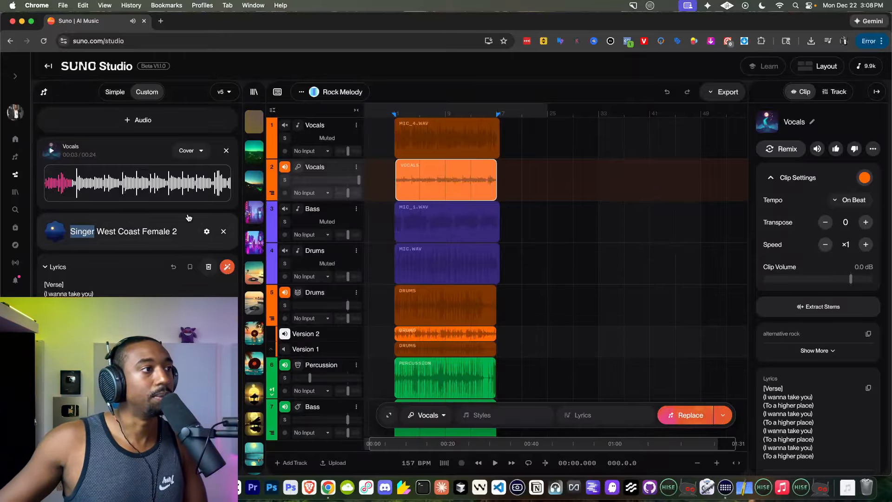
Show the My Workspace library and listen further to the source Vocals clip for comparison with the persona.
click(254, 92)
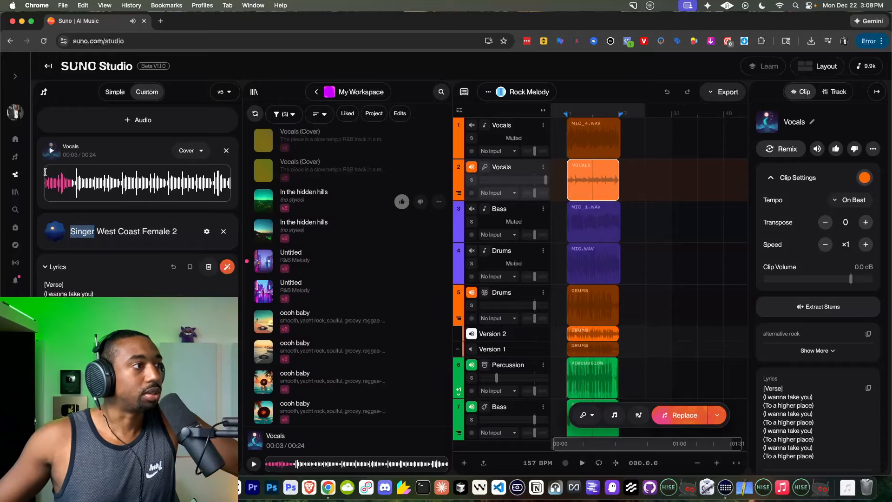
click(52, 152)
click(53, 229)
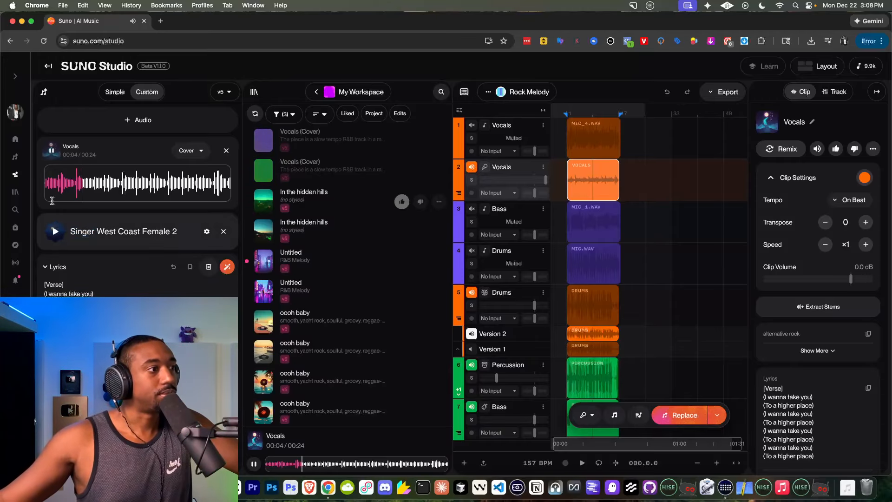
click(53, 156)
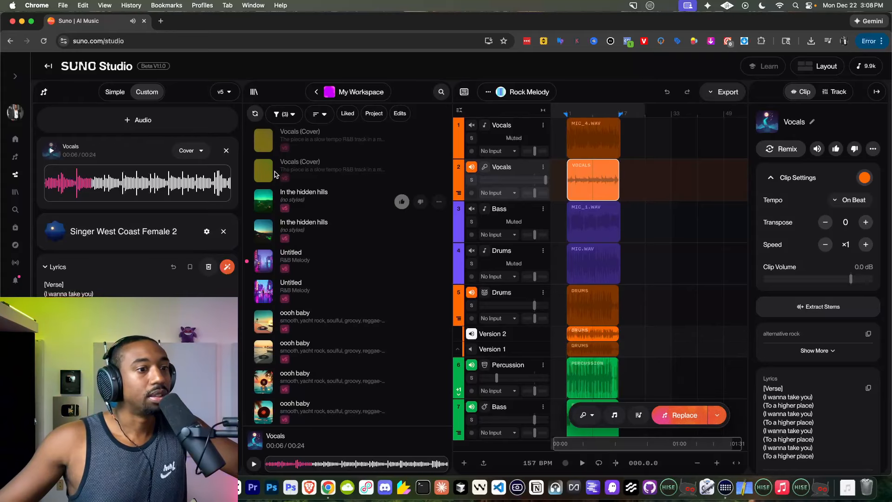
Play the second listed Vocals (Cover) version, collapse the song creation form, and mark that version as liked.
click(293, 181)
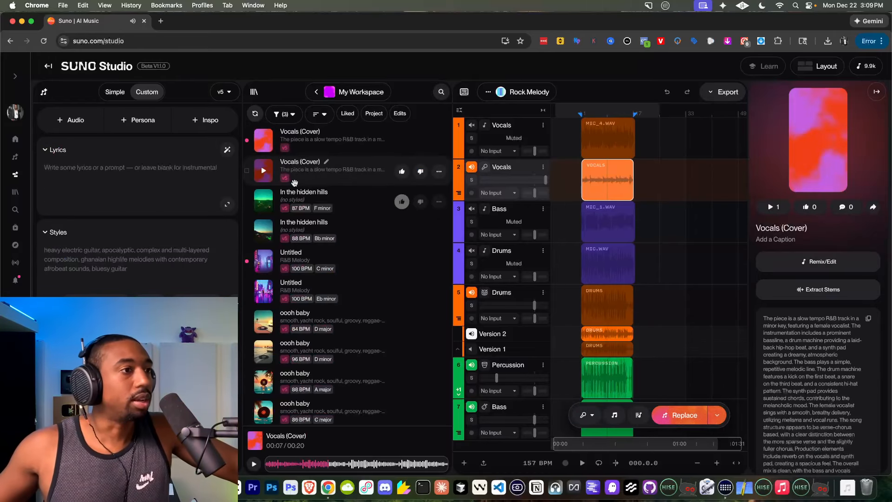
click(267, 464)
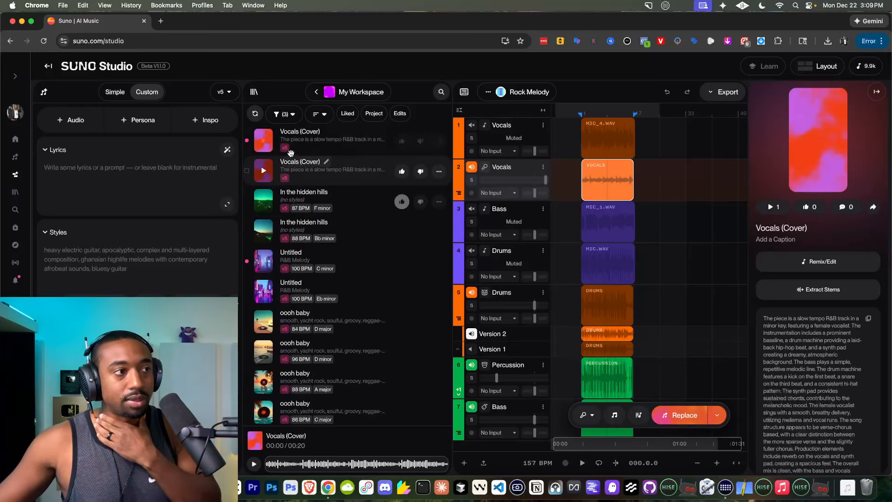
click(267, 176)
click(45, 93)
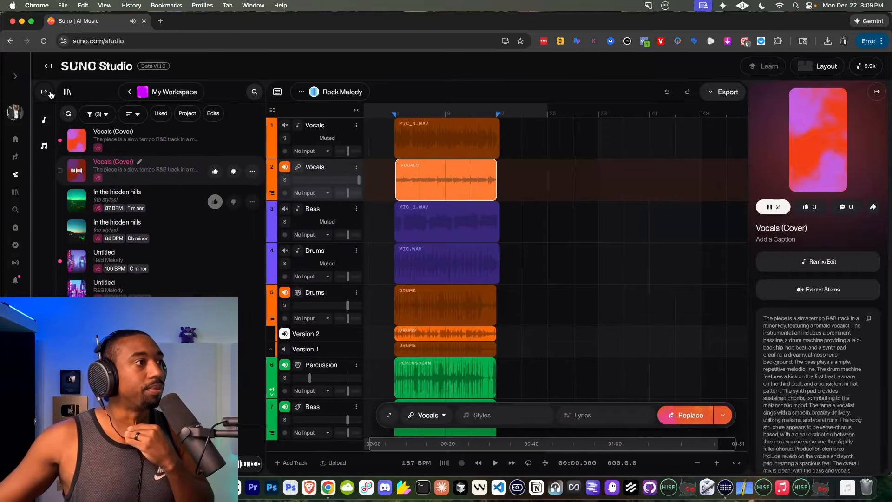
click(215, 172)
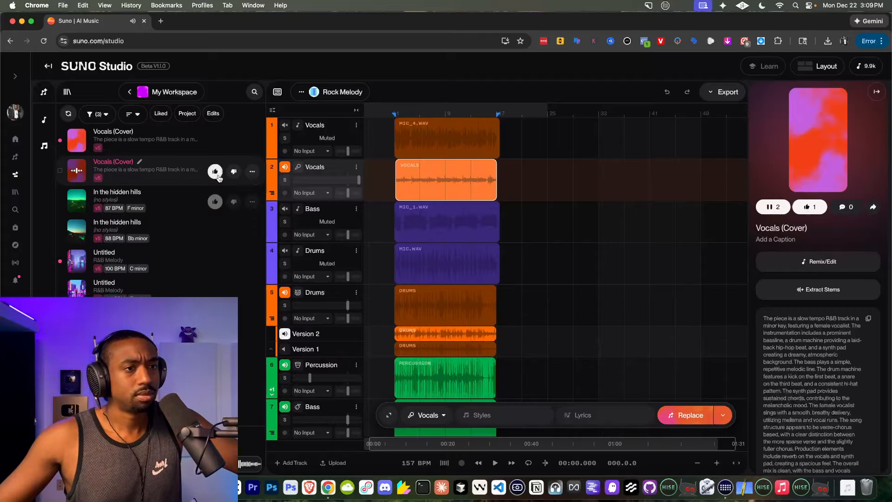
Add a new track to the Rock Melody project and place the liked Vocals (Cover) version on it.
scroll(344, 302, down, 5)
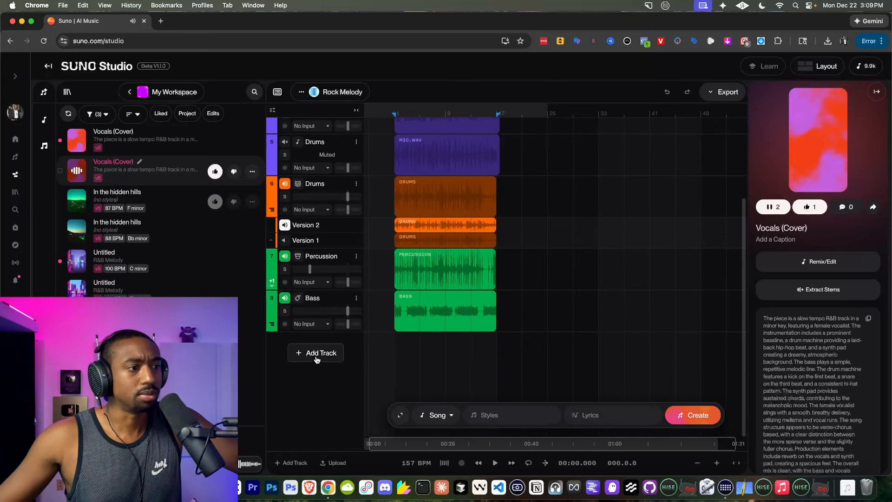
click(317, 353)
scroll(381, 319, up, 5)
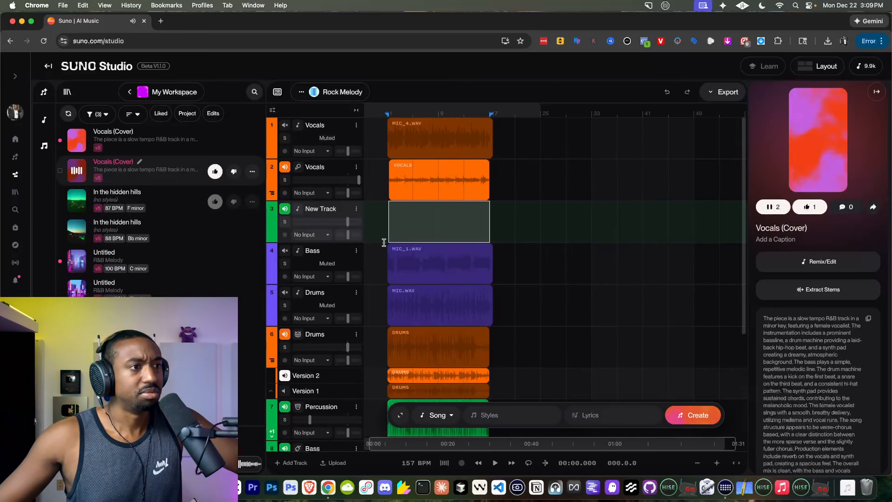
scroll(385, 242, left, 1)
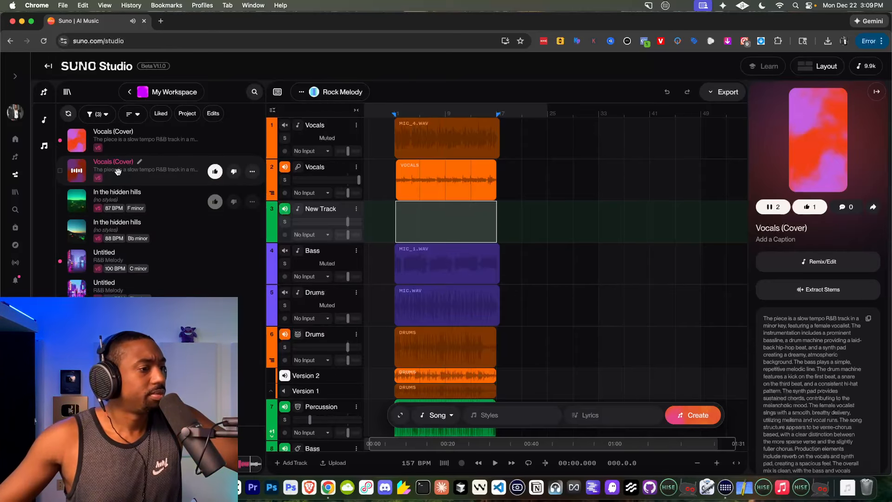
drag(117, 172, 404, 233)
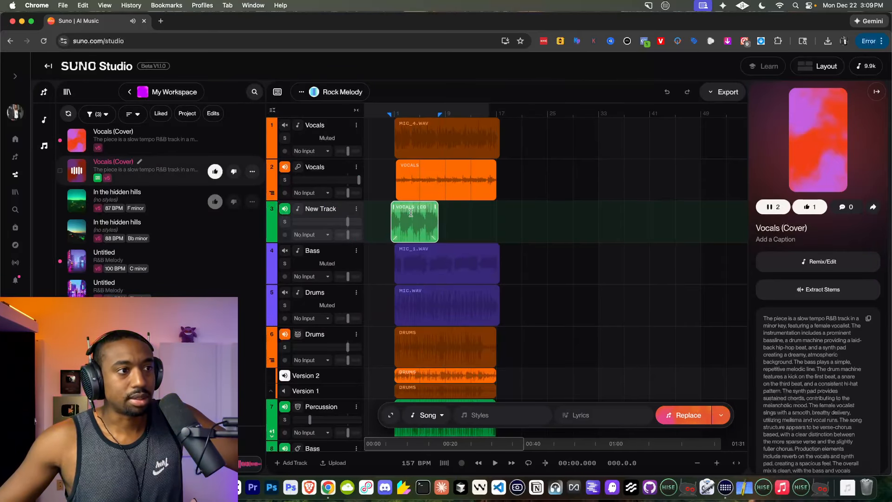
Align the Vocals (Cover) clip with the start of the Vocals clip, mute track 2, and play the mix.
scroll(409, 209, up, 5)
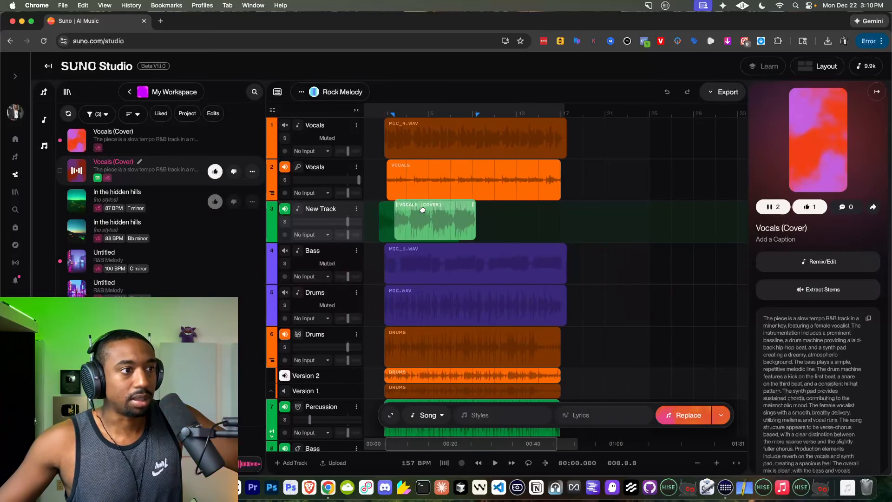
drag(417, 210, 421, 210)
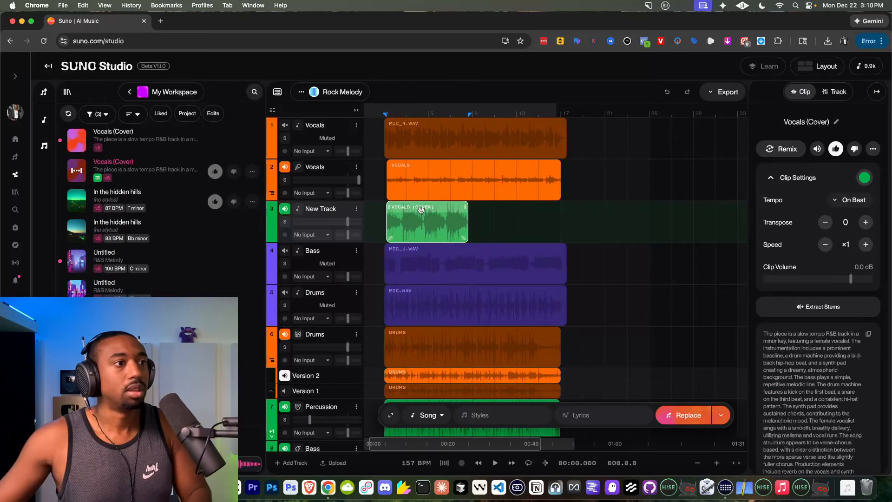
click(285, 167)
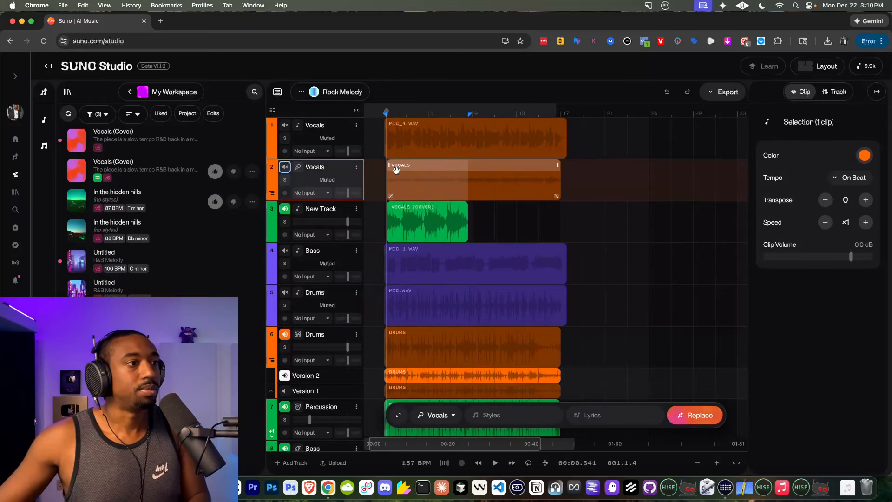
key(space)
click(408, 219)
scroll(407, 218, up, 3)
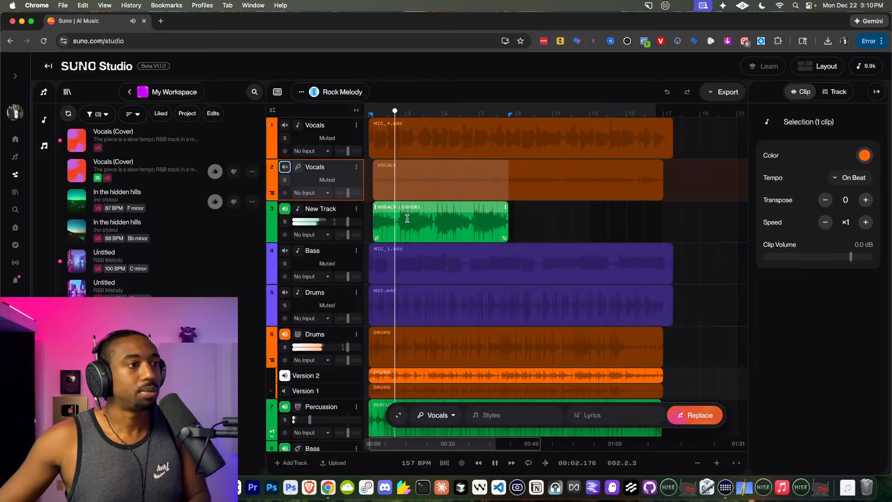
key(space)
Try the Original tempo on the Vocals (Cover) clip during playback, and return it to On Beat.
drag(417, 208, 427, 209)
click(842, 199)
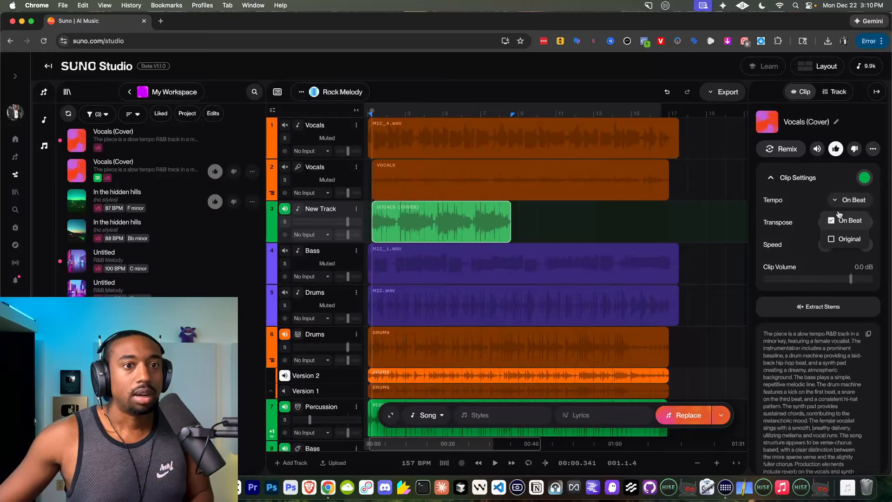
click(837, 238)
key(space)
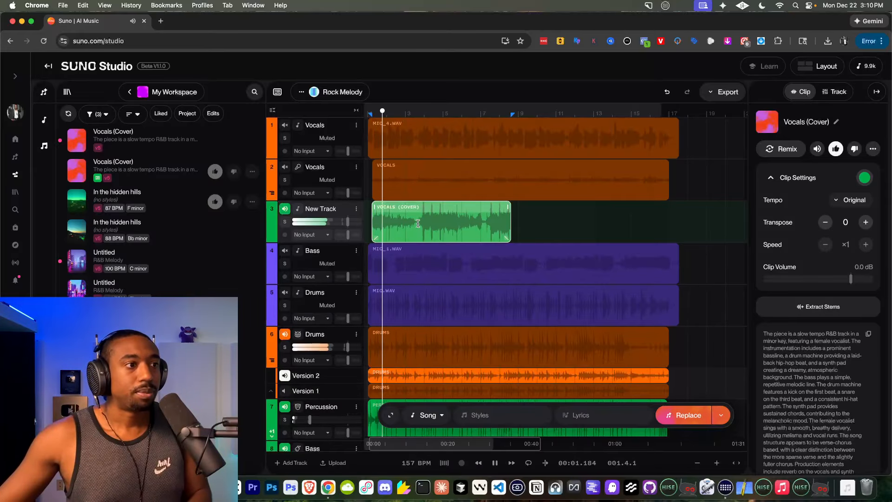
click(860, 203)
click(848, 221)
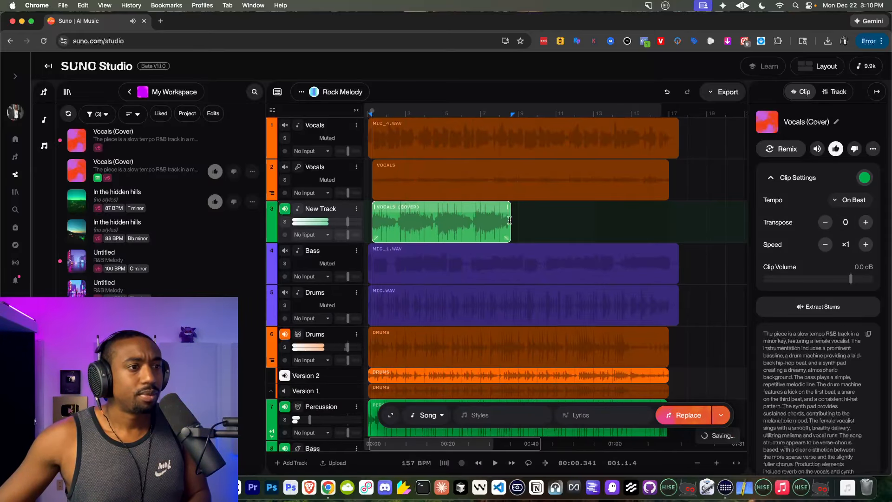
key(space)
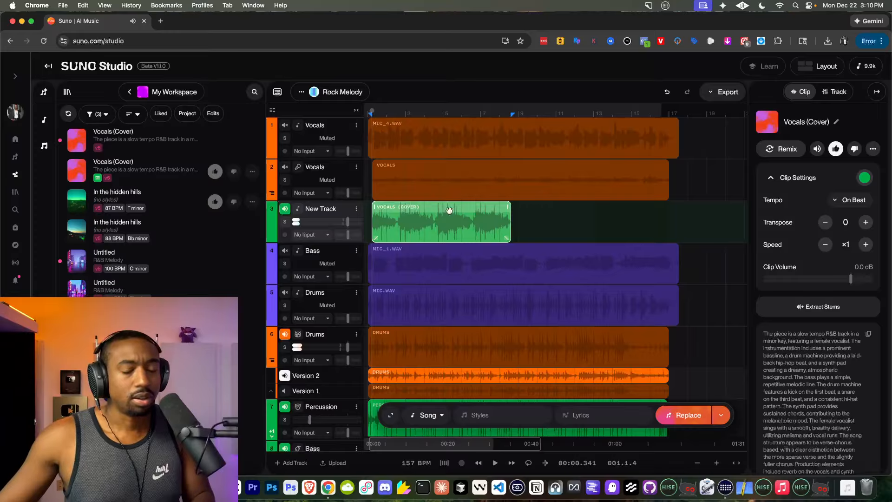
Delete the Vocals (Cover) clip from the new track and check the mute states of tracks 2 and 3.
key(Delete)
click(286, 210)
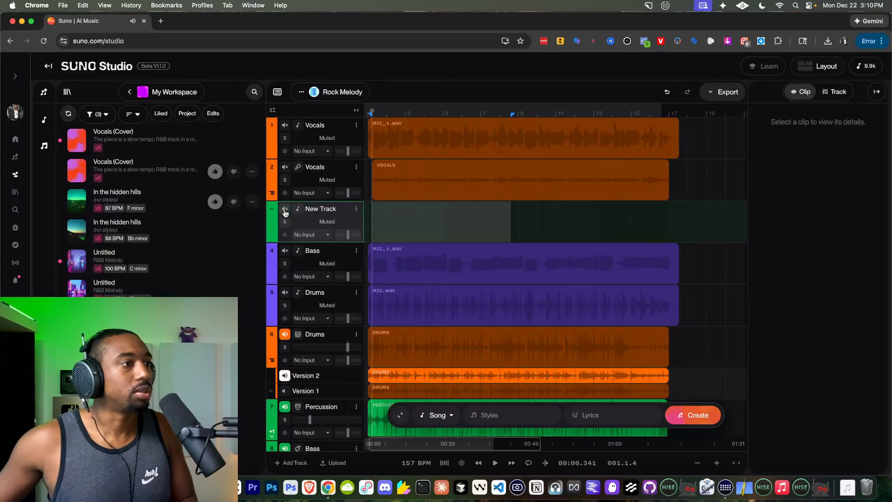
click(286, 210)
click(285, 169)
click(285, 172)
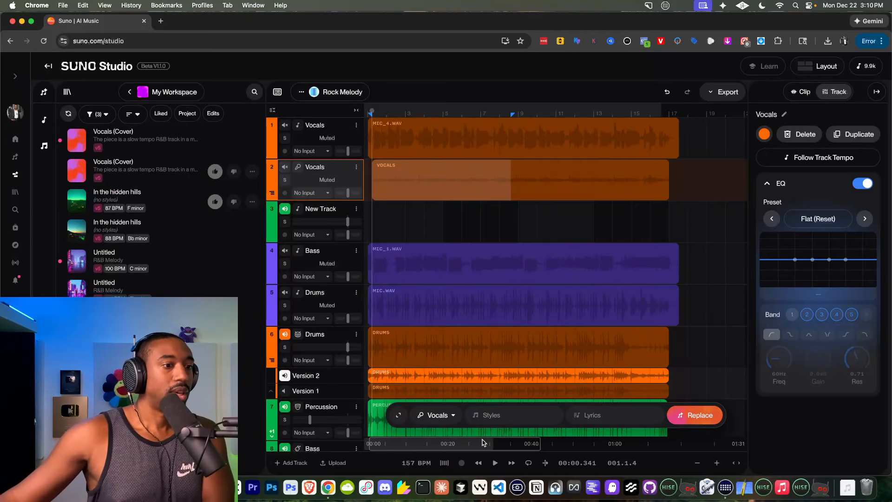
Examine the expanded generation settings for the Vocals track, including the advanced options, lyrics and list of instrument types.
click(398, 416)
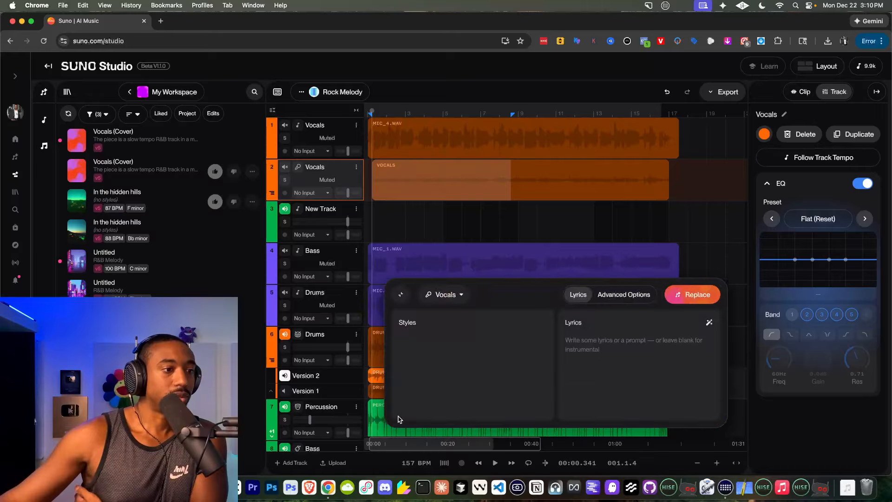
click(607, 298)
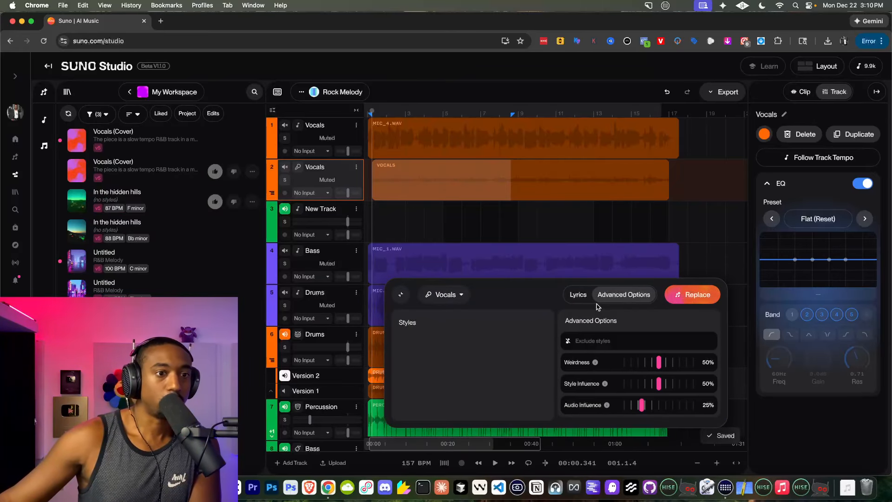
click(578, 295)
click(445, 294)
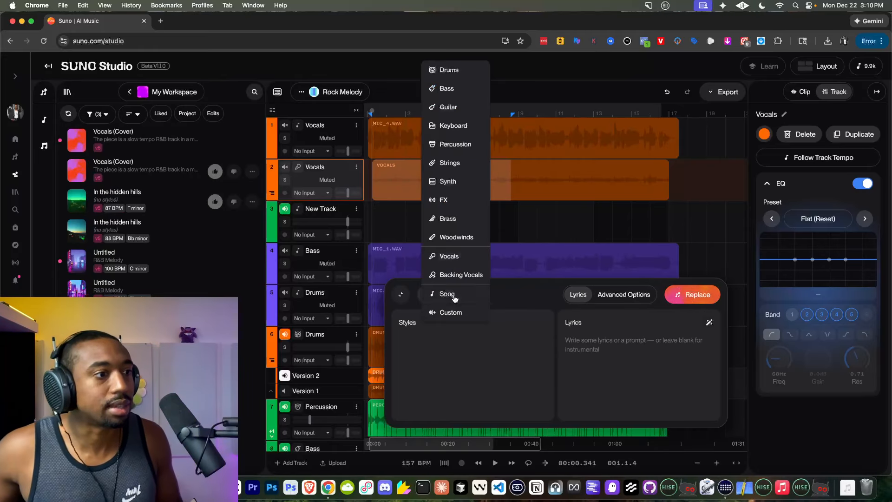
click(402, 297)
click(401, 297)
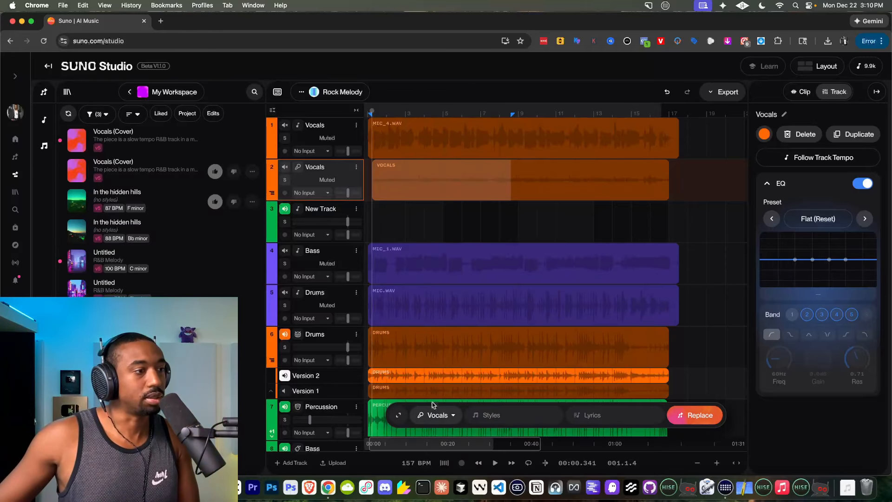
Unmute the Vocals track 2 and listen to both Vocals (Cover) songs in the workspace.
click(284, 168)
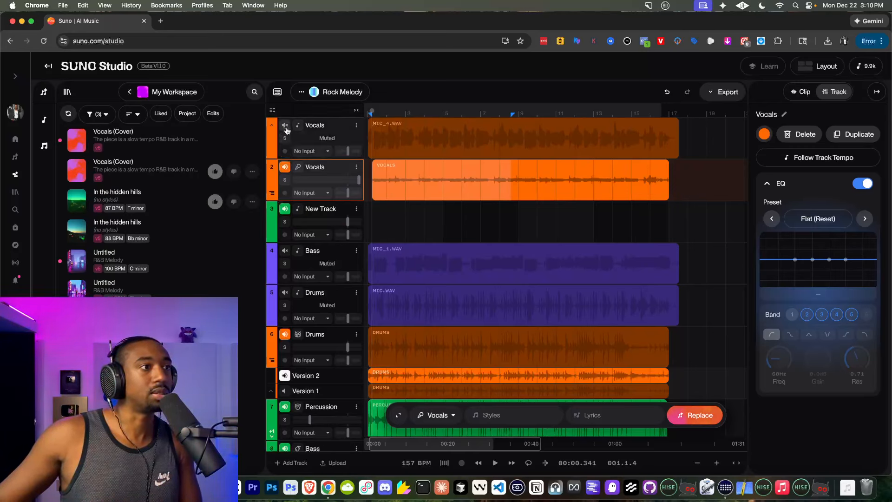
key(space)
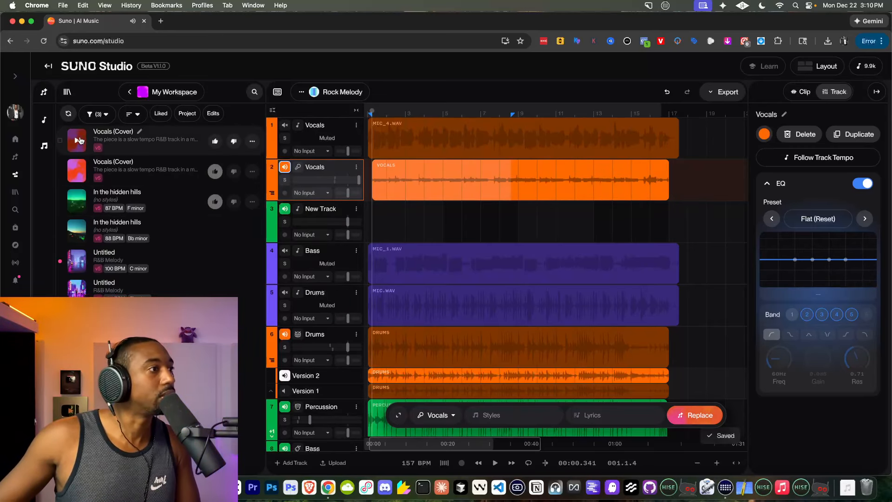
click(76, 141)
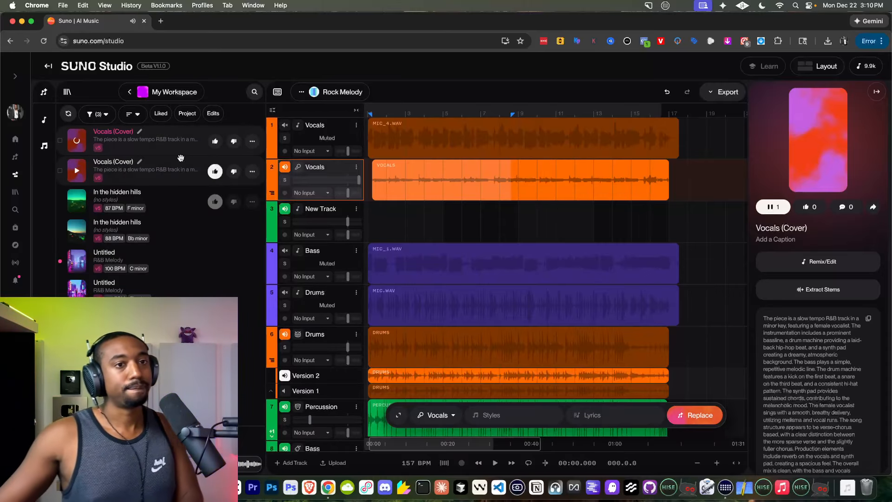
click(79, 167)
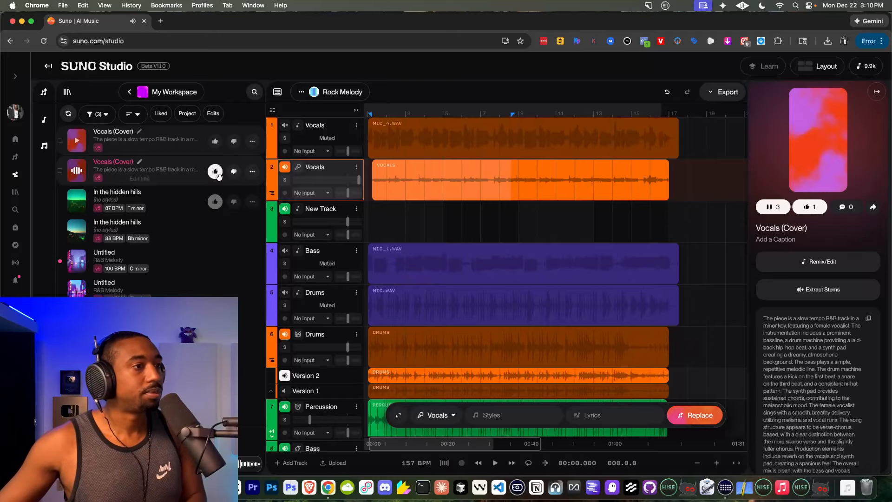
key(space)
Load the Vocals clip on track 2 as a cover source with Remix Selection.
click(490, 167)
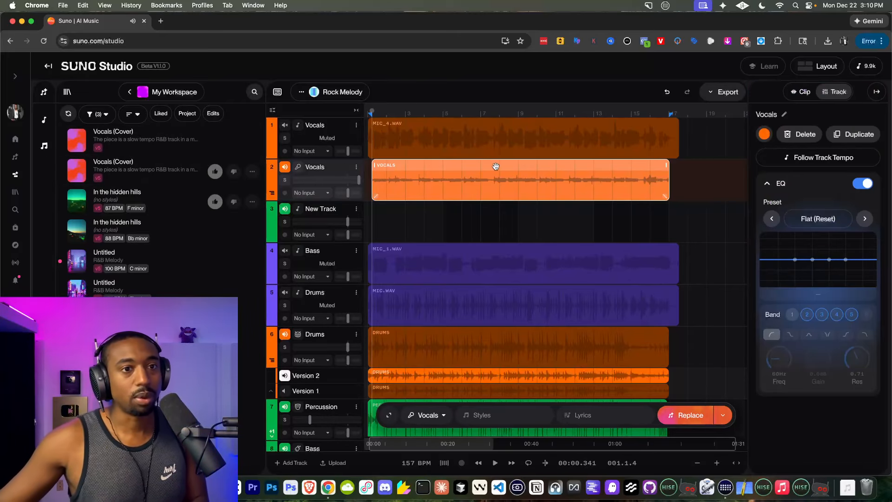
right_click(563, 170)
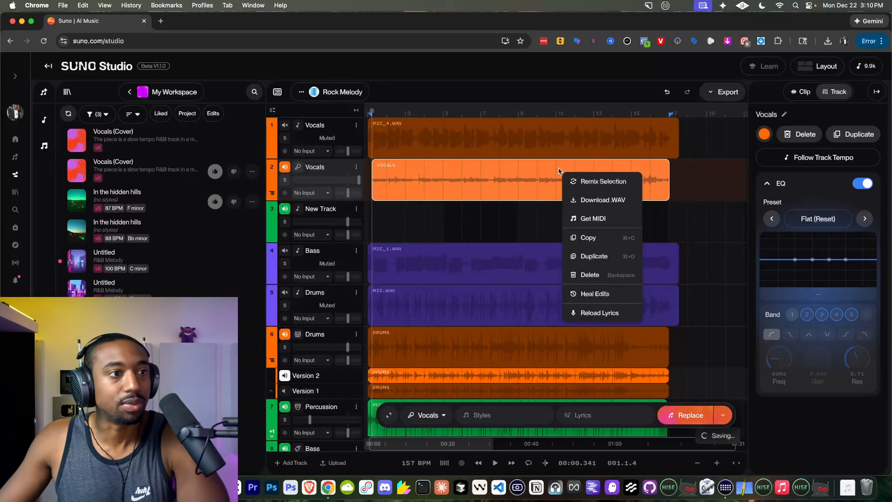
click(588, 181)
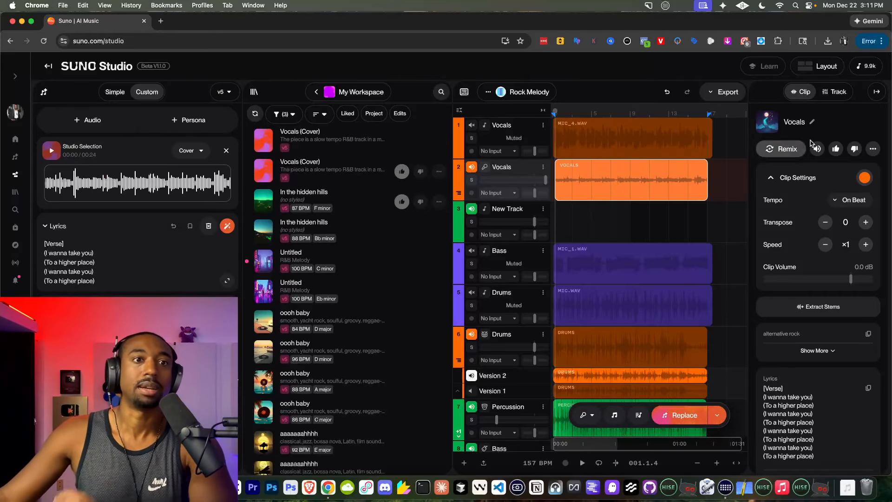
Examine the Vocals clip's additional options, including the remix/edit and create choices.
click(873, 149)
mouse_move(813, 191)
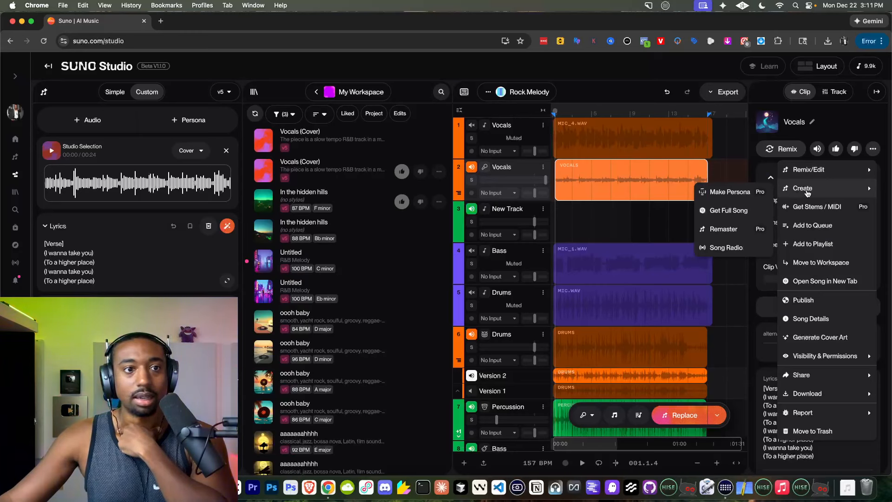
click(654, 177)
click(771, 149)
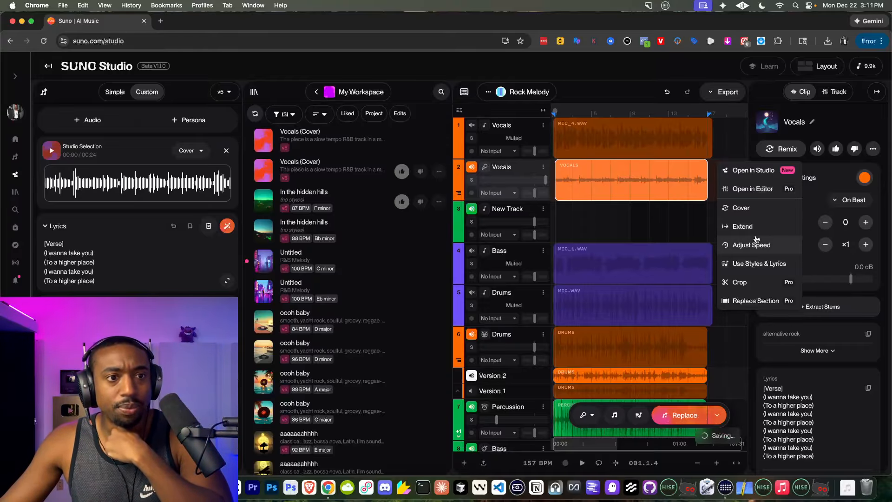
click(873, 149)
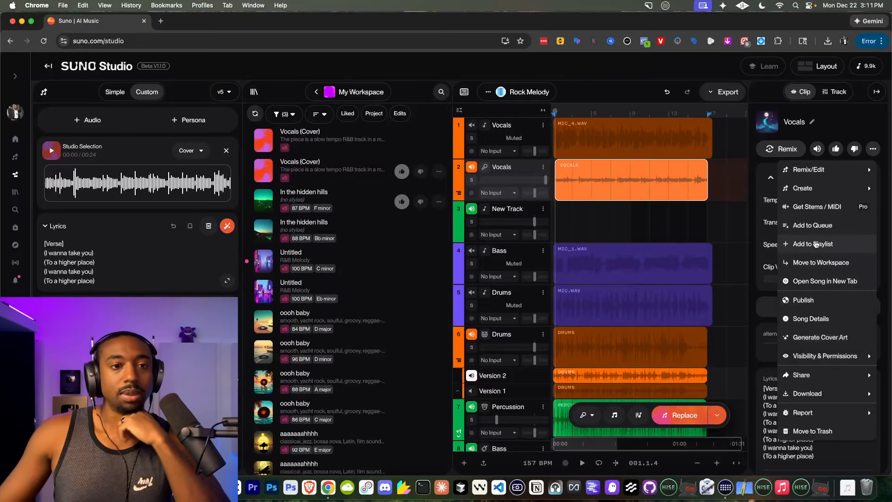
mouse_move(823, 192)
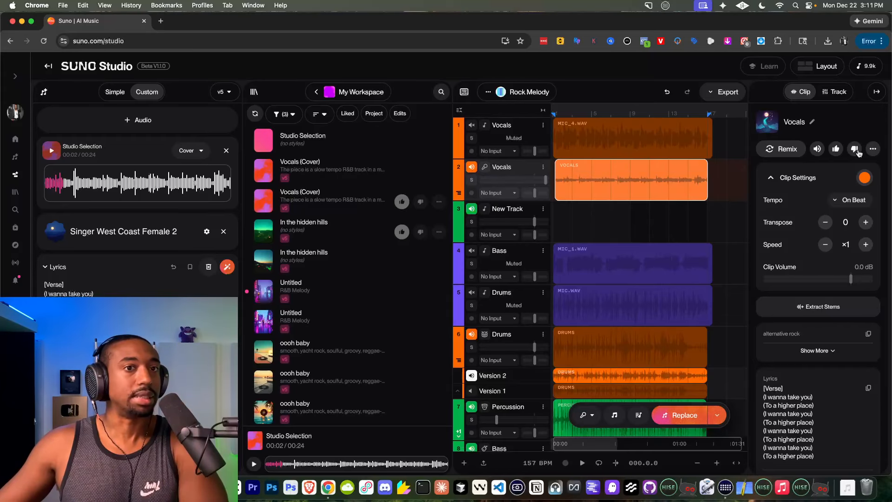
click(873, 149)
mouse_move(800, 195)
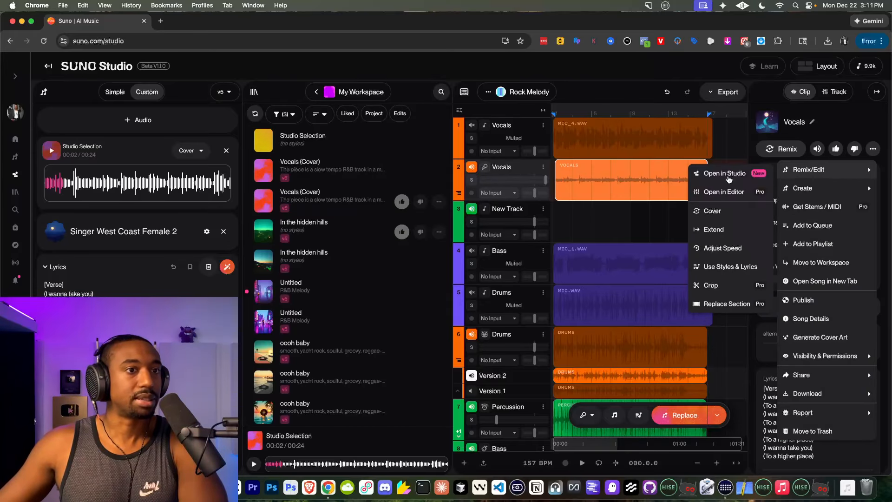
Generate covers of the Studio Selection with the Singer West Coast Female 2 persona and preview the second Studio Selection (Cover).
click(142, 294)
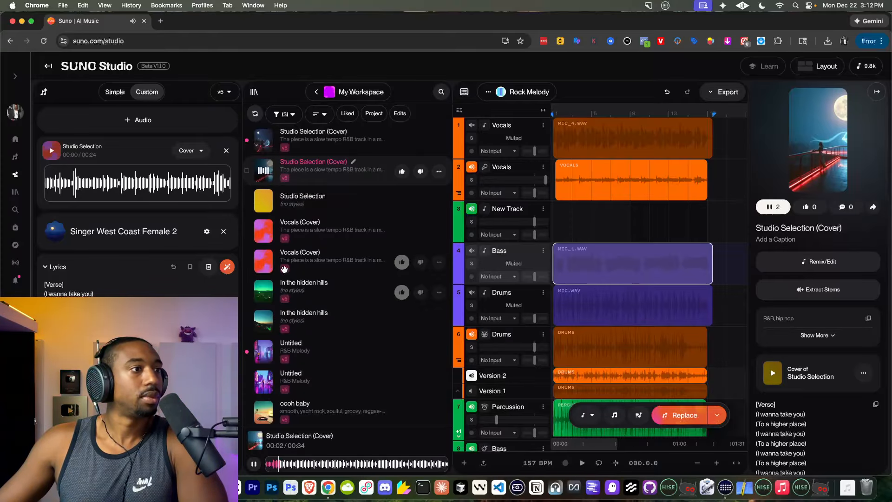
click(253, 465)
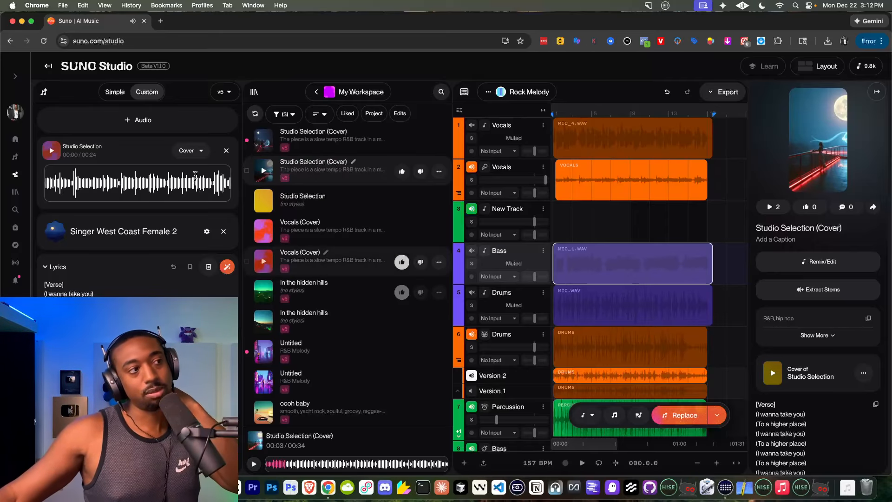
Place the second Studio Selection (Cover) on the empty New Track, mute the Vocals track 2, and play the mix.
click(45, 93)
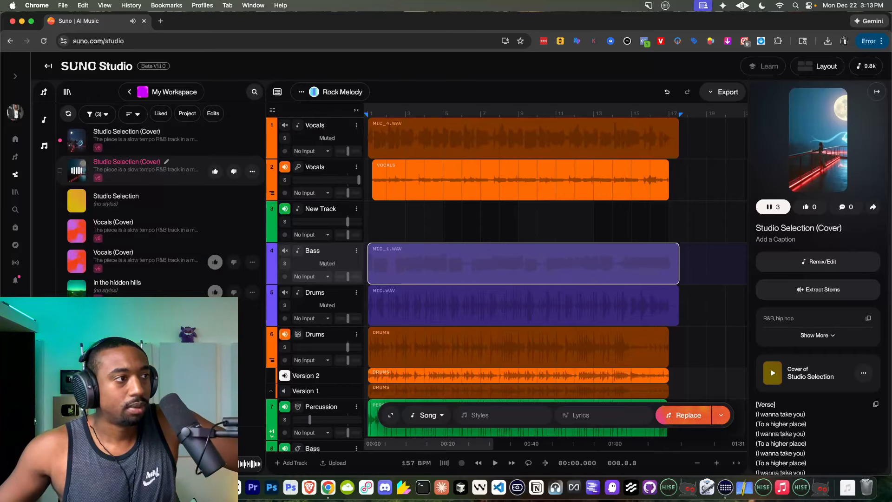
drag(105, 173, 387, 205)
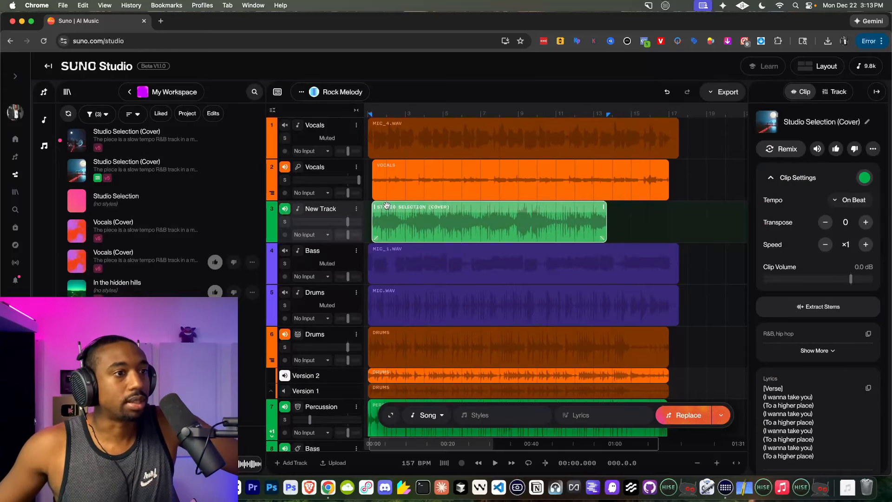
click(283, 169)
key(space)
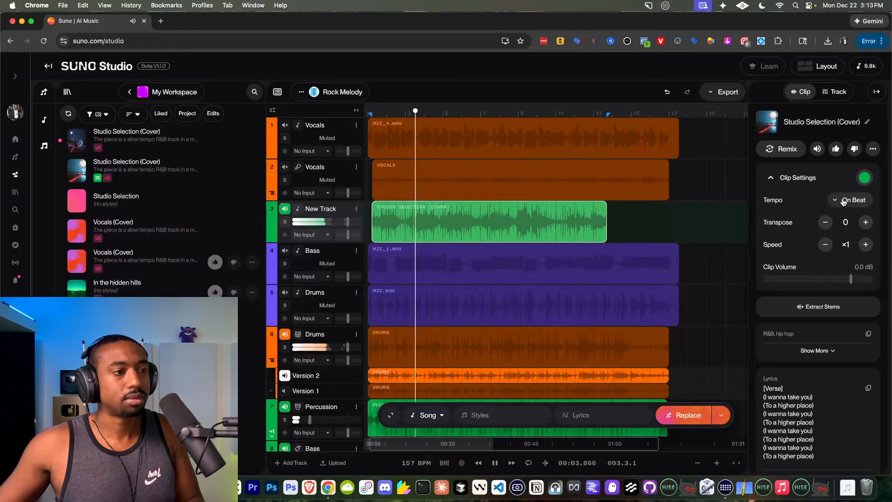
key(space)
Shift the Studio Selection (Cover) clip on track 3 to about half a bar before bar 1 and play the mix.
scroll(431, 224, up, 3)
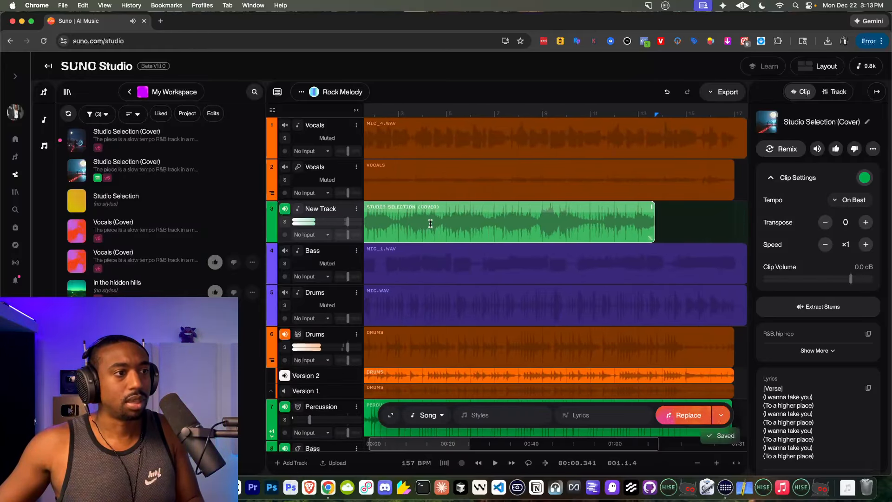
scroll(432, 219, up, 3)
key(space)
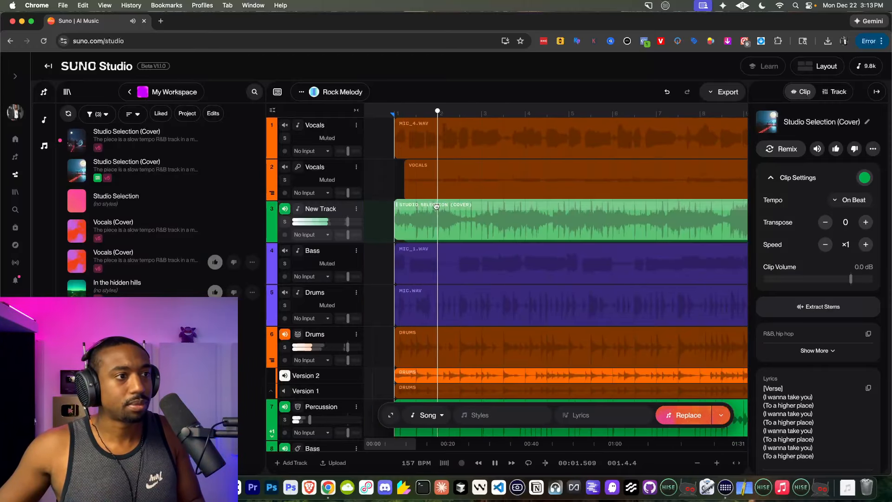
drag(436, 206, 420, 208)
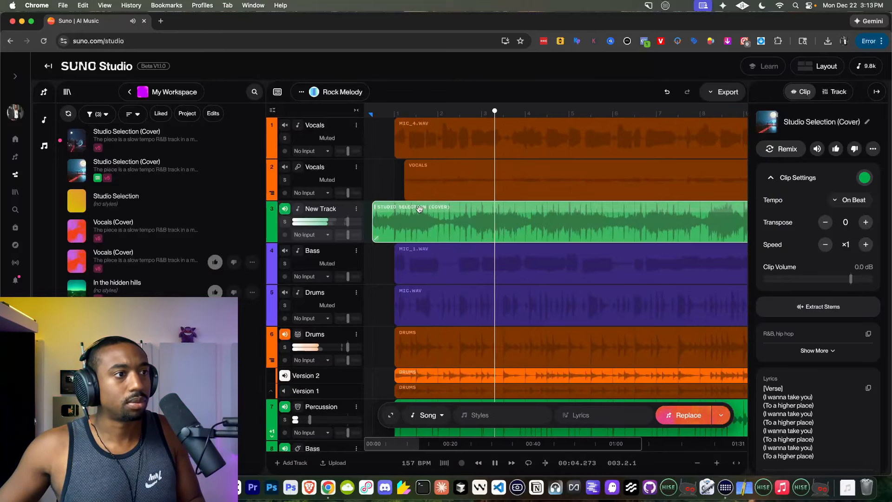
key(space)
key(space)
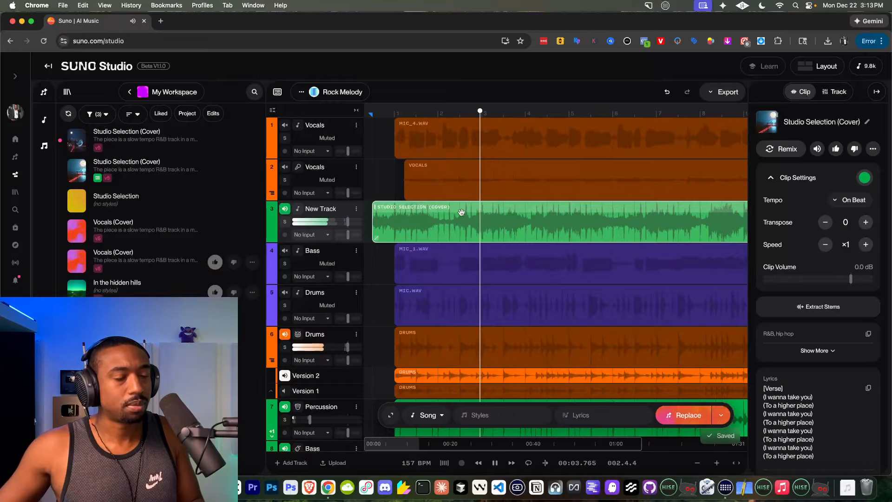
scroll(622, 211, down, 5)
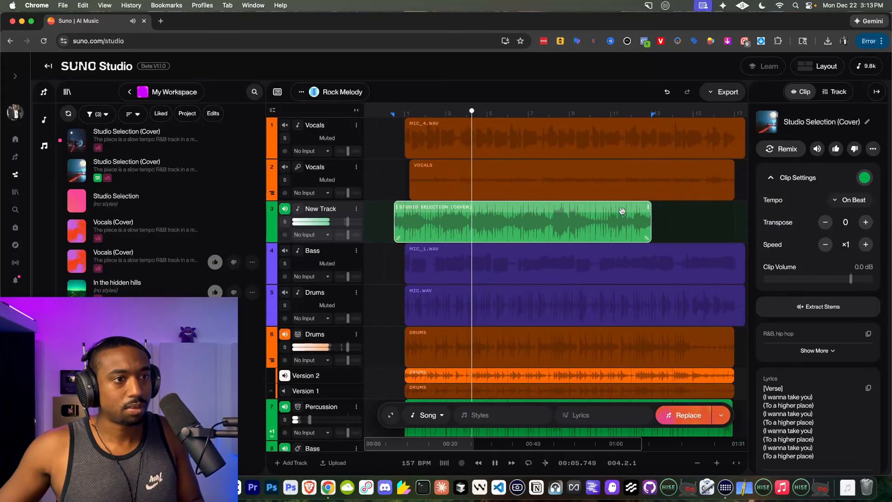
Extract Vocals + Instrumental stems from the Studio Selection (Cover) clip on track 3.
right_click(586, 210)
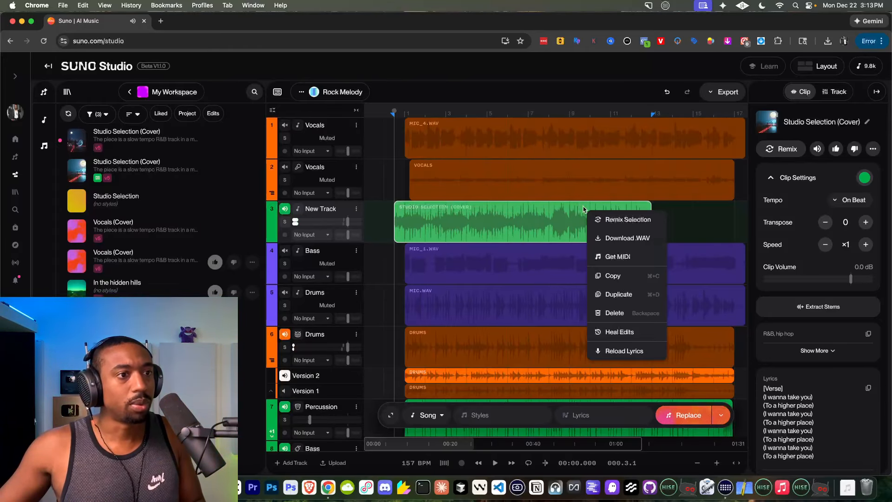
click(549, 220)
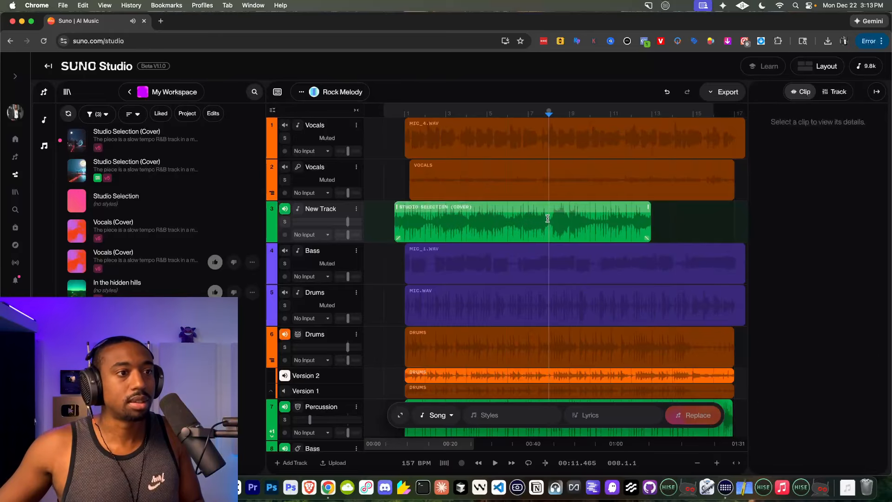
click(551, 211)
click(824, 310)
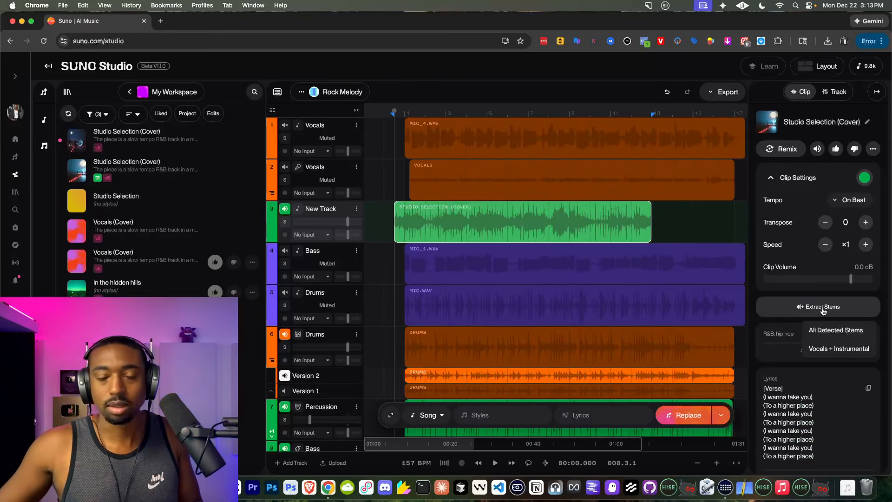
click(830, 348)
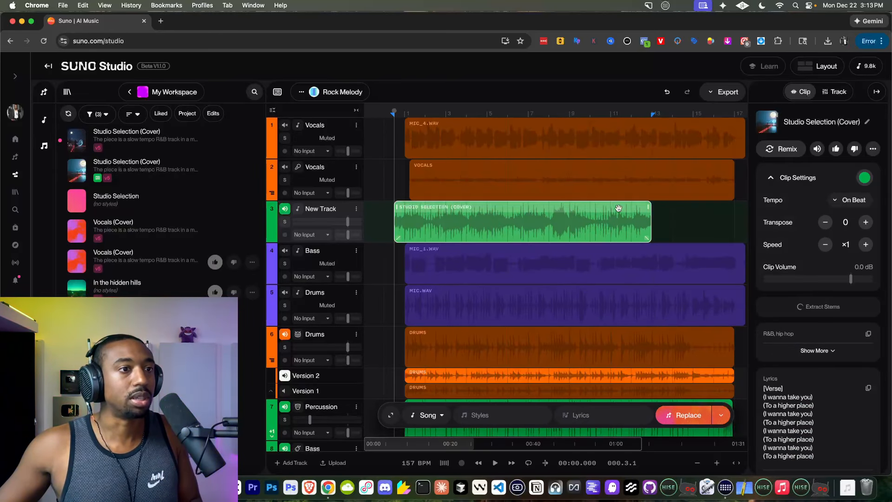
scroll(479, 227, down, 5)
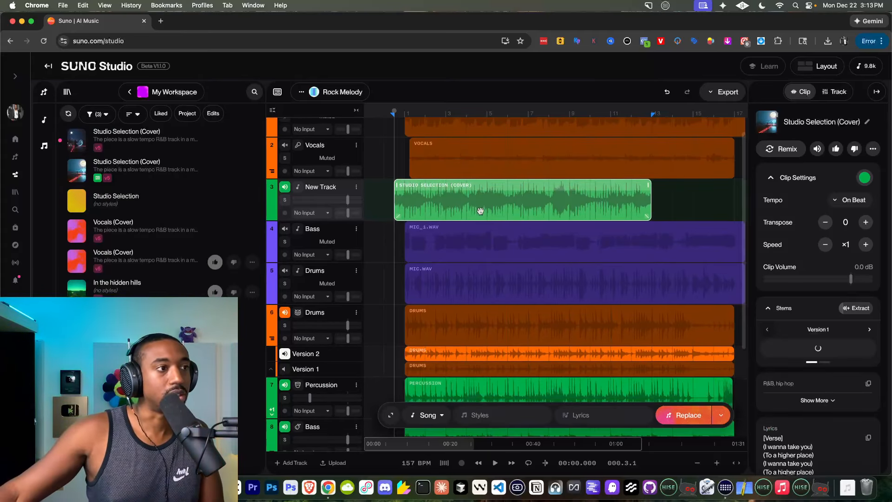
scroll(480, 212, up, 2)
scroll(480, 211, up, 3)
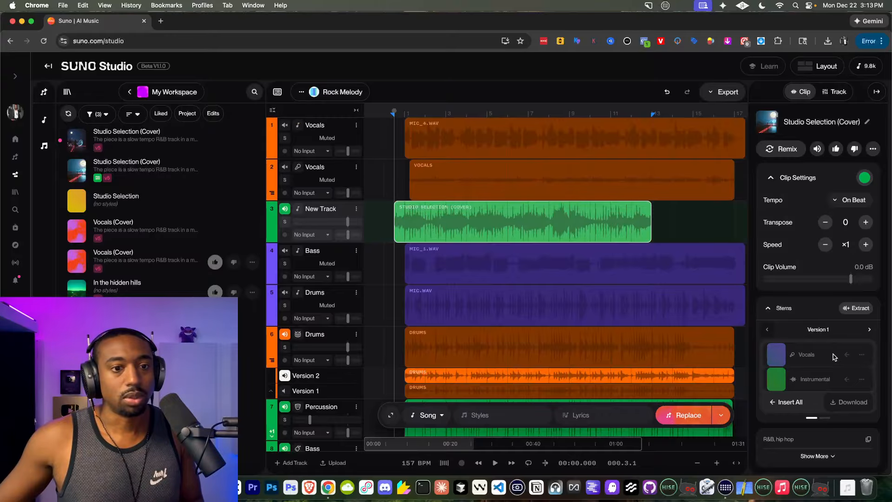
Listen to the first Studio Selection (Cover) in the workspace and check the track 3 clip's extracted stems.
click(76, 142)
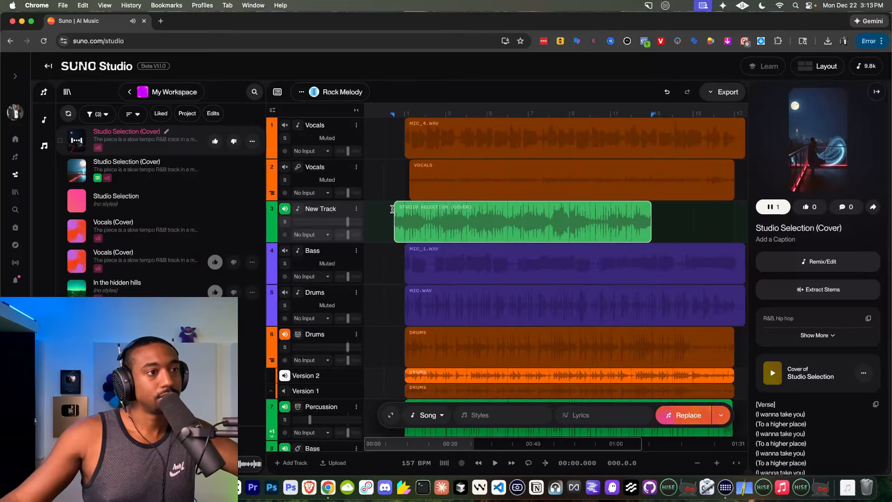
scroll(393, 209, down, 1)
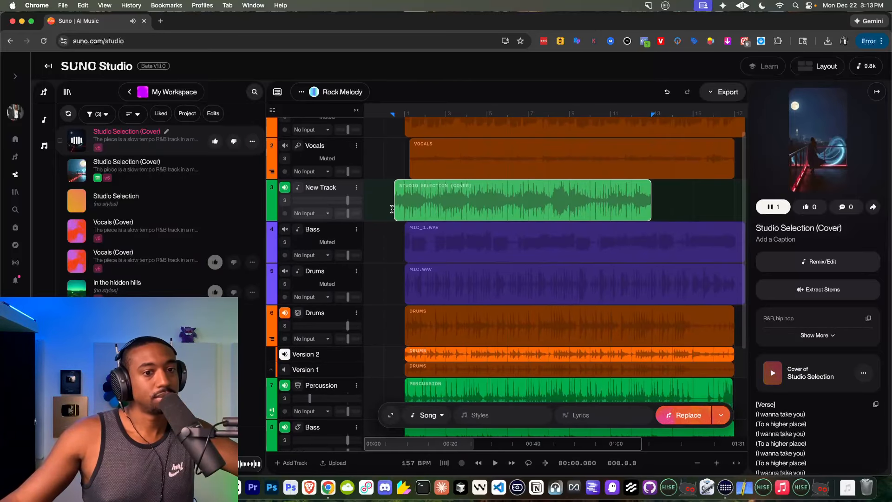
click(590, 189)
scroll(818, 409, down, 1)
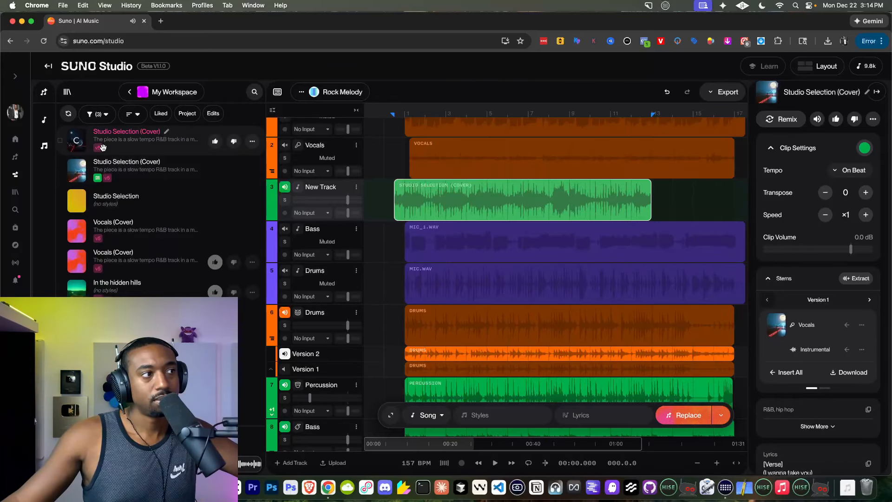
click(81, 148)
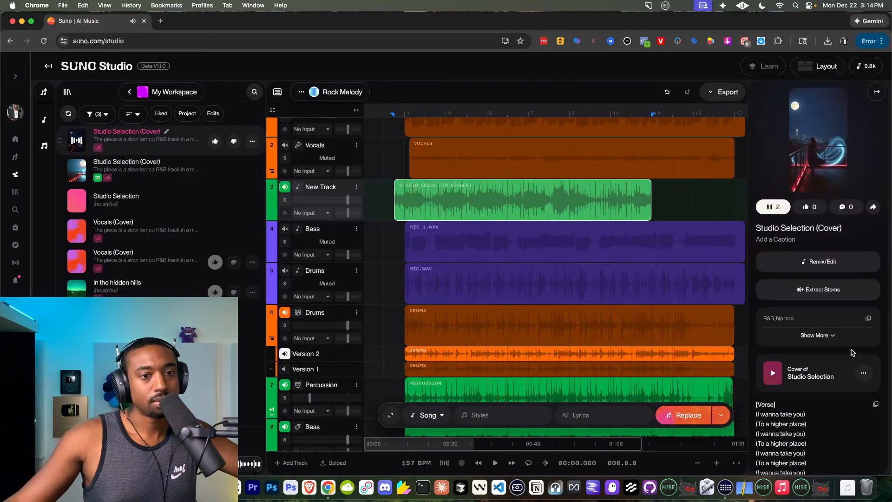
Insert the extracted Vocals stem of the track 3 clip into the project on its own track.
click(604, 188)
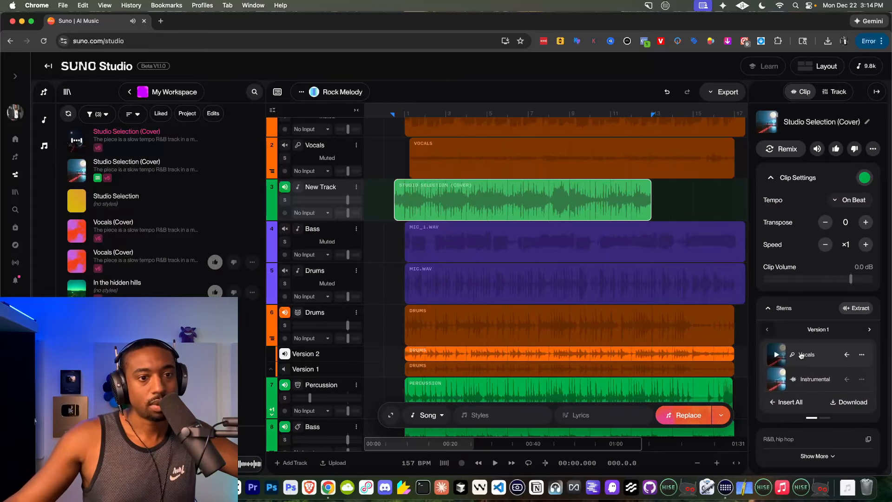
mouse_move(804, 354)
mouse_down()
mouse_move(520, 200)
mouse_move(536, 205)
mouse_move(432, 205)
mouse_move(811, 368)
mouse_up()
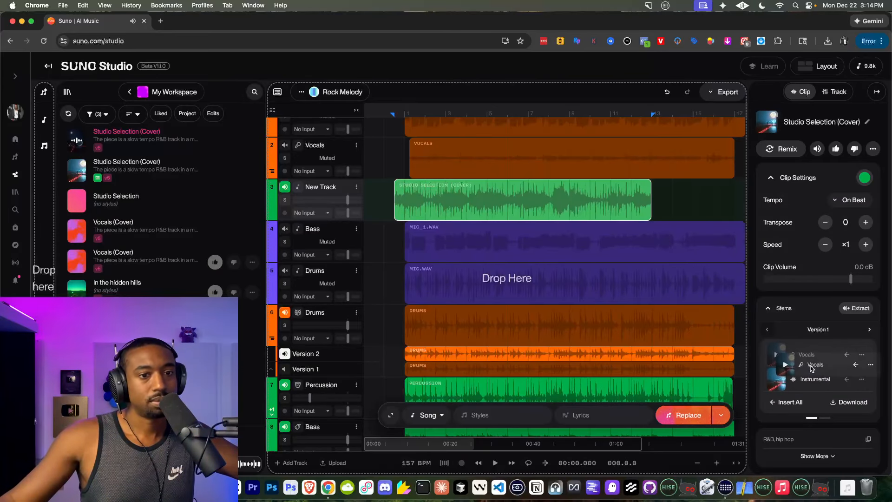
click(847, 355)
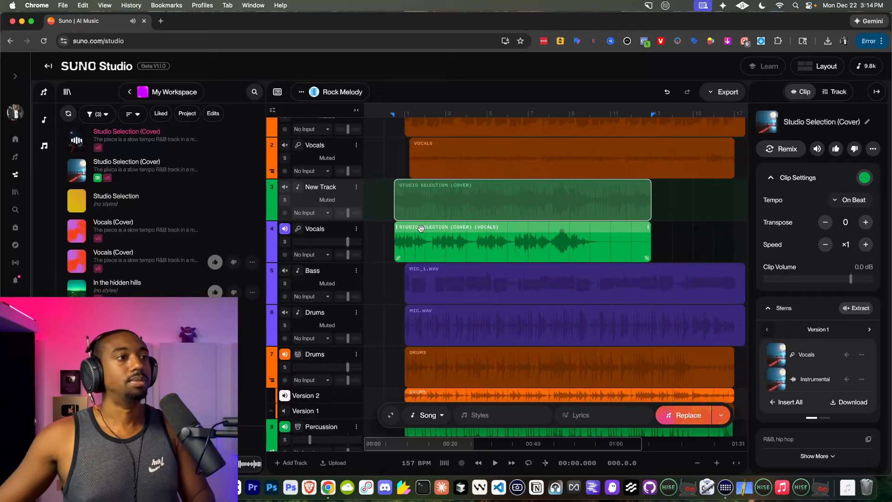
Play the mix while trying the extracted Vocals clip on track 4 at bar 1, and realign its start with the track 3 clip.
key(space)
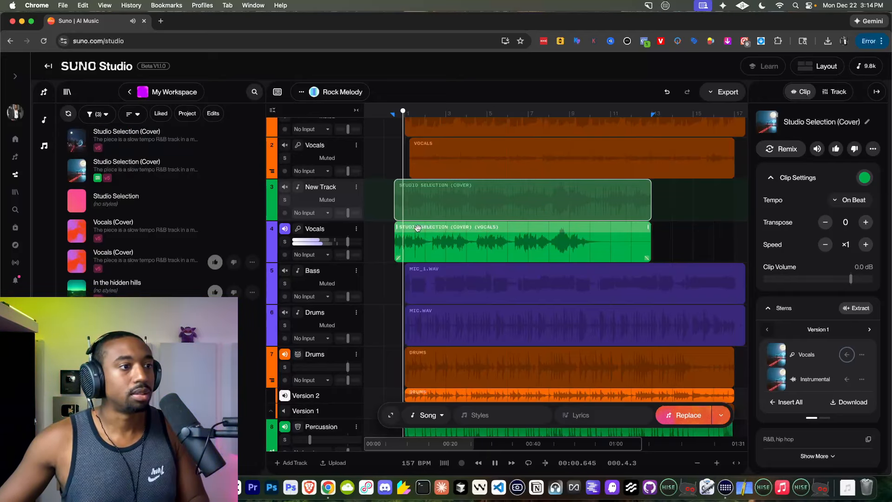
scroll(416, 228, up, 3)
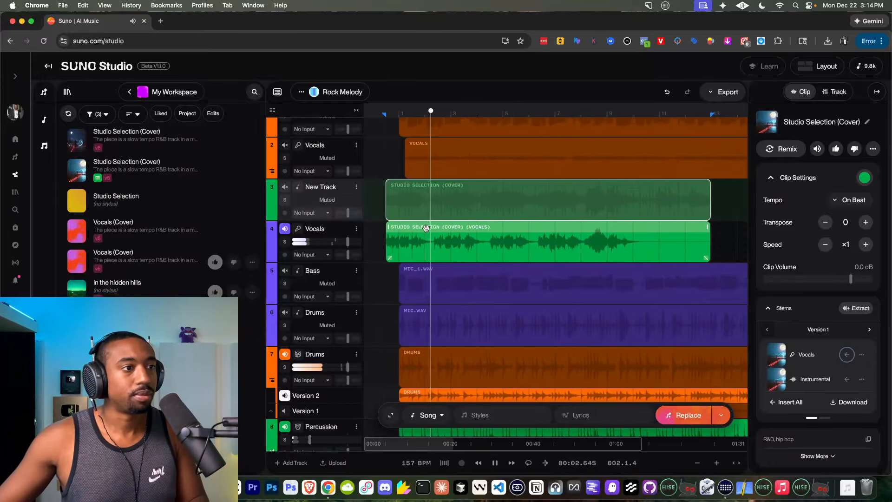
click(432, 230)
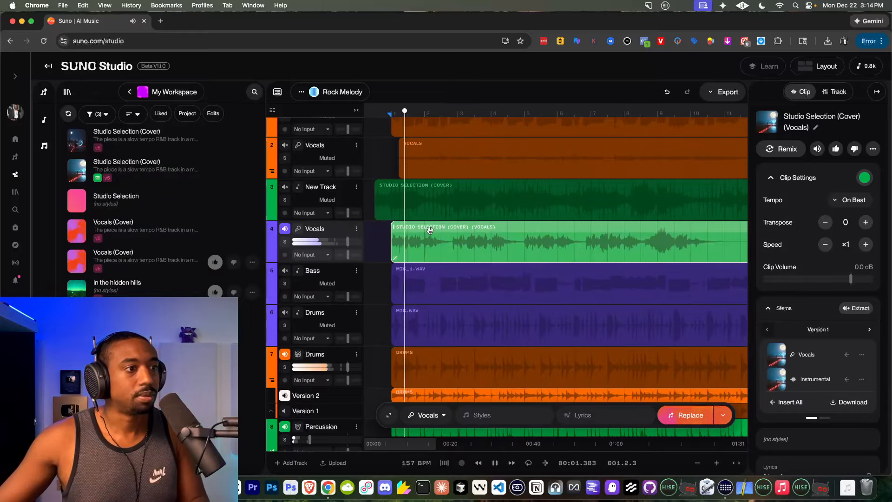
drag(432, 230, 413, 229)
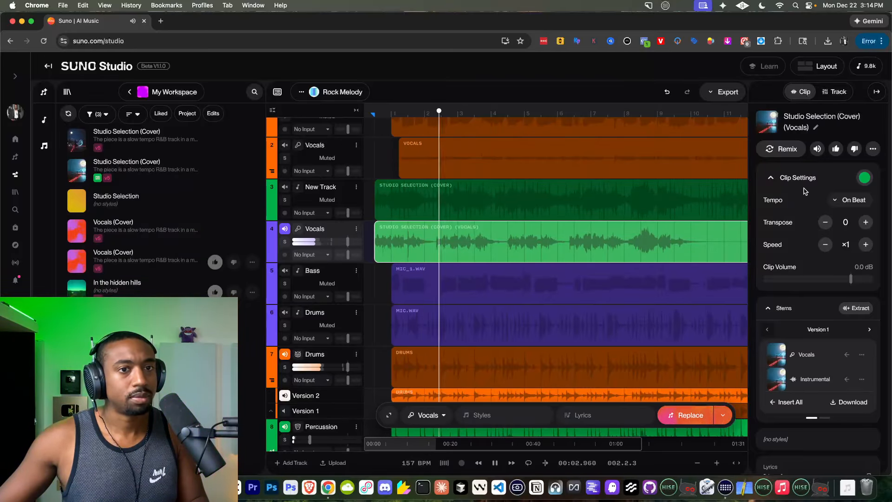
Try the extracted Vocals clip on track 4 at ×0.5 speed during playback and restore its speed to ×1.
click(826, 245)
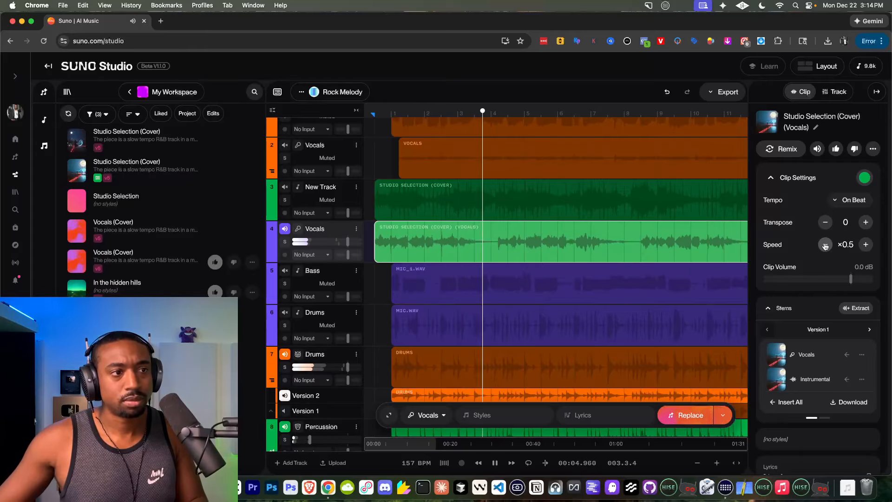
click(866, 245)
scroll(442, 204, down, 5)
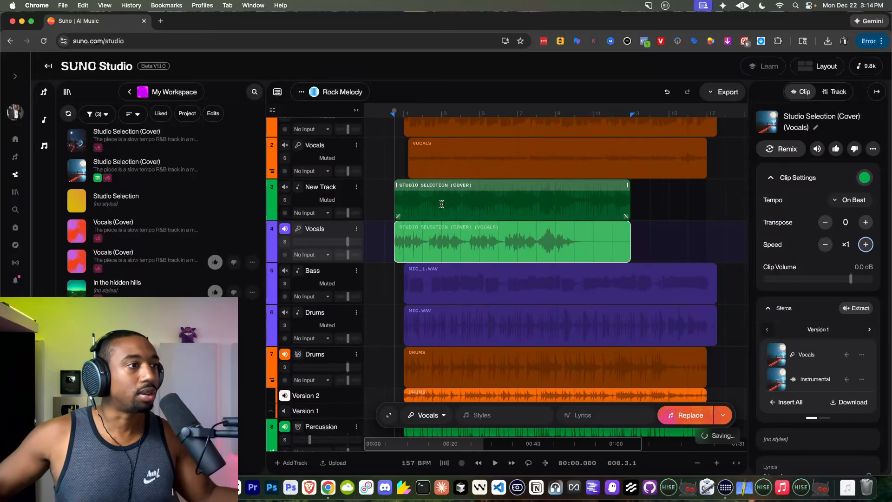
Listen to the first Studio Selection (Cover) in the workspace and check the options available for the clips on tracks 4 and 3.
right_click(456, 234)
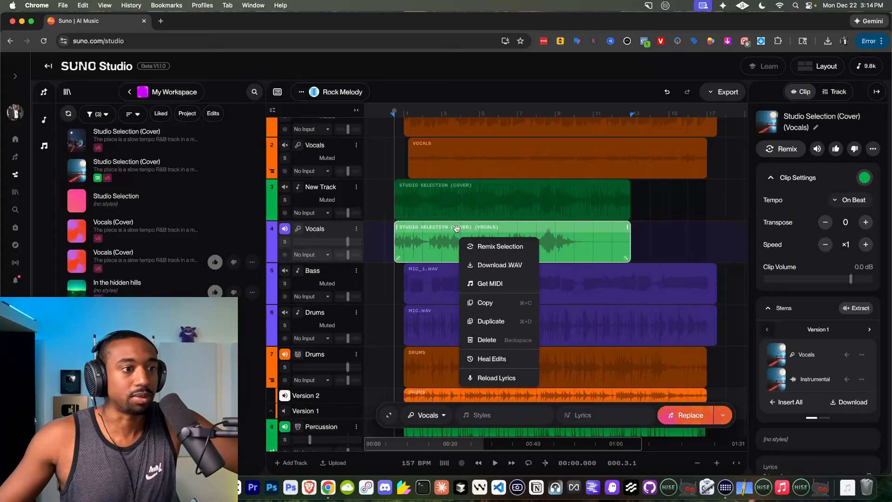
click(456, 231)
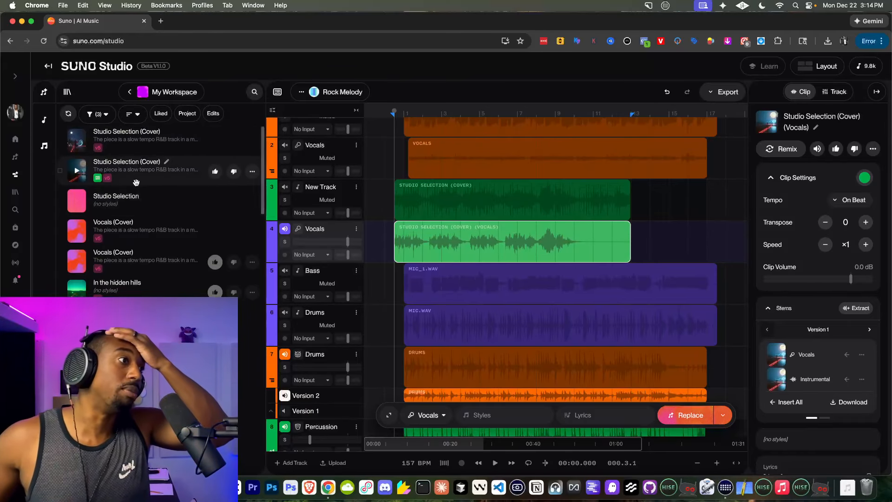
click(77, 141)
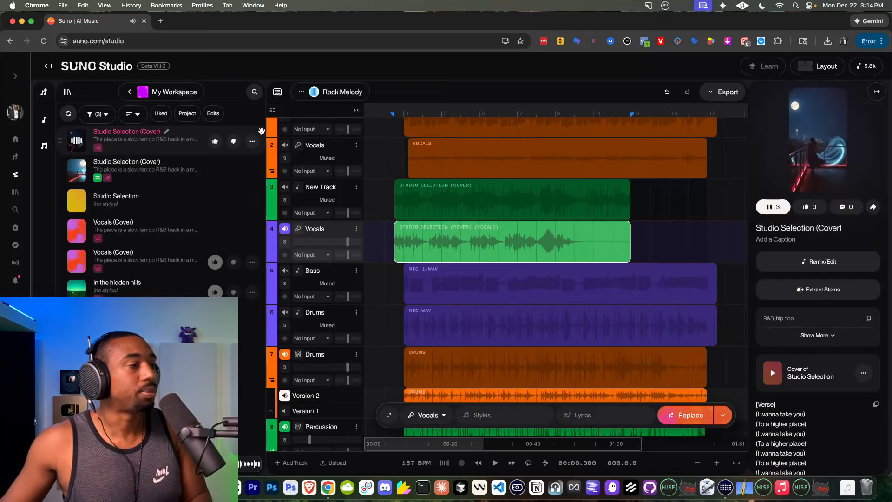
click(512, 222)
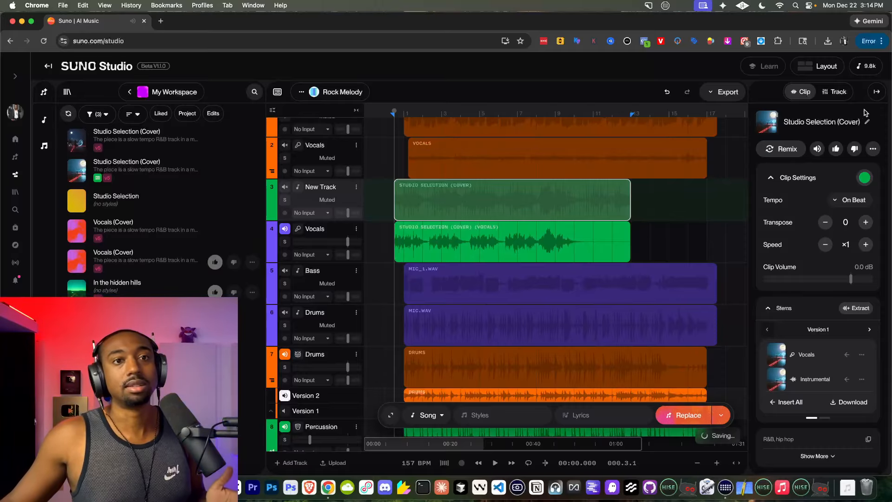
click(873, 149)
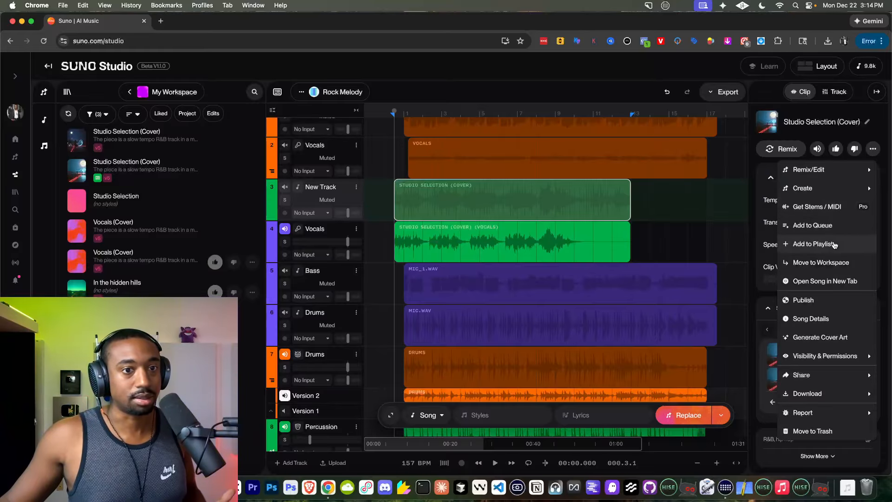
click(486, 201)
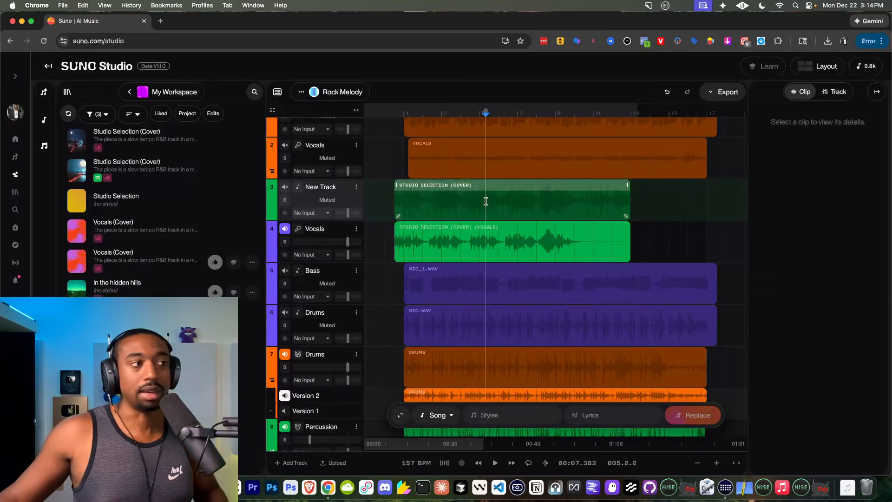